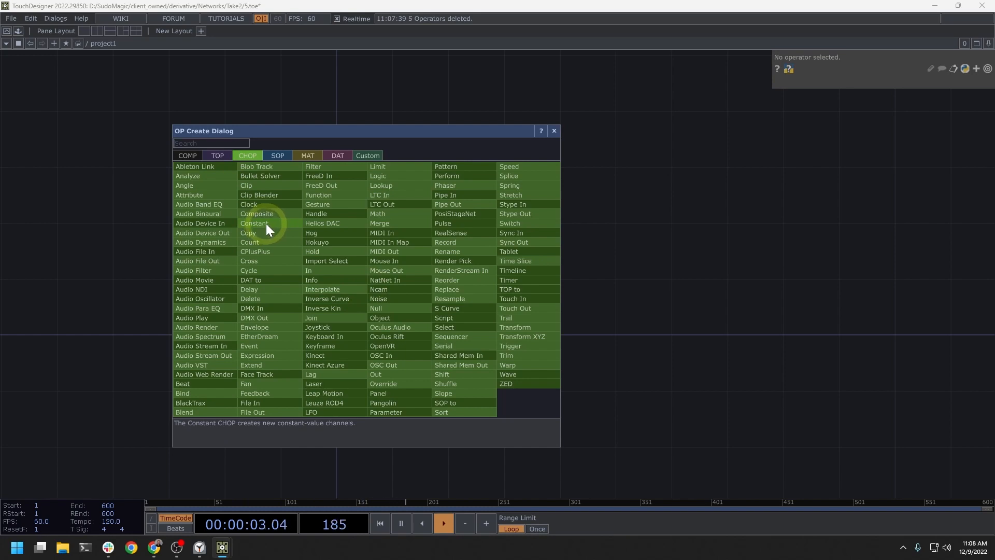
Step: Create a Constant CHOP in the network and place a copy of it directly above the original
click(266, 223)
click(382, 307)
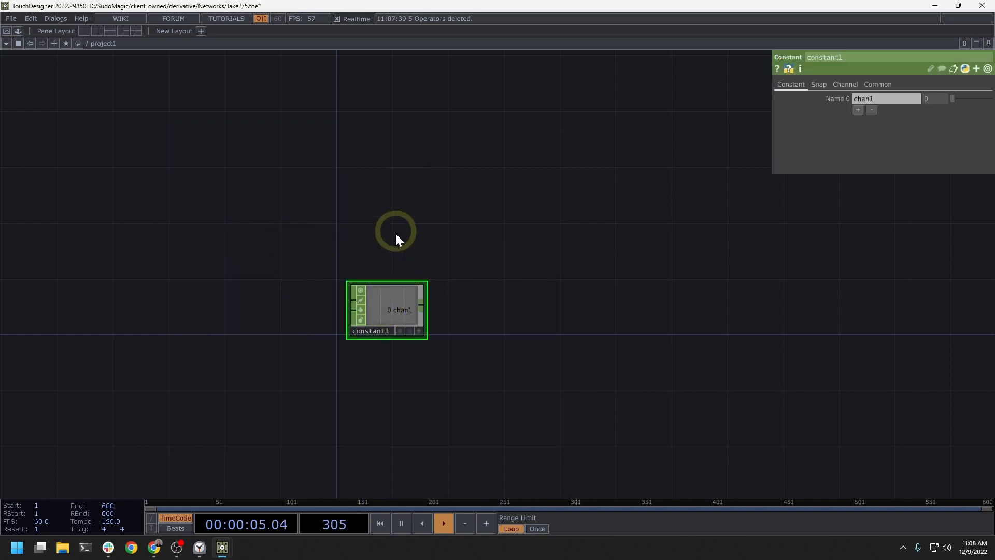
click(396, 305)
key(ctrl+c)
key(ctrl+v)
click(388, 263)
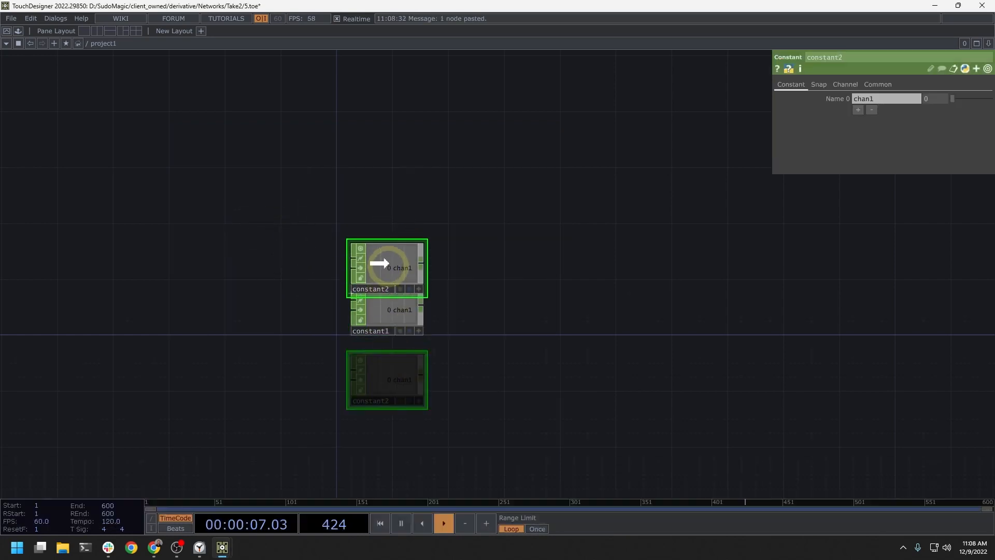
click(389, 250)
drag(400, 263, 399, 244)
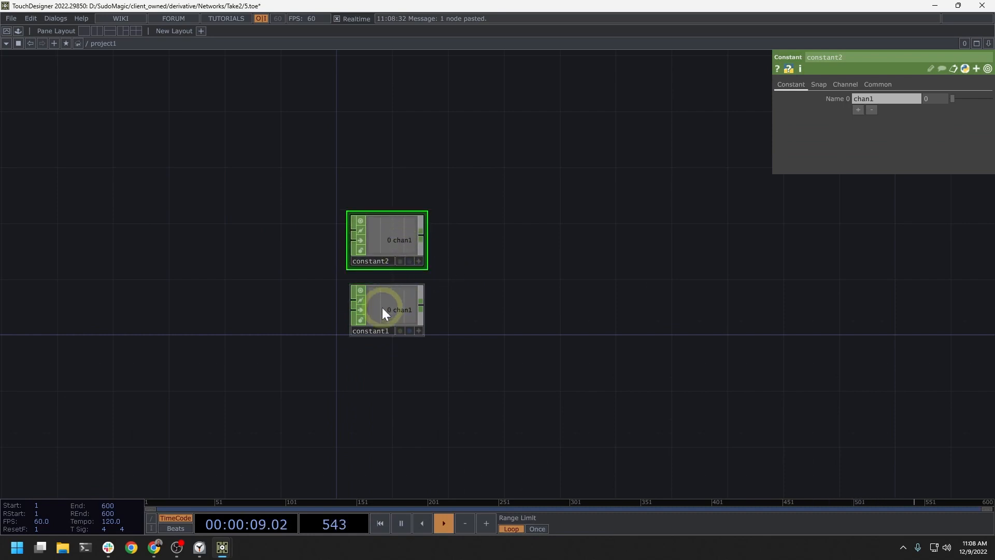
Step: Set chan1 of constant1 to 5 and chan1 of constant2 to 3
click(390, 297)
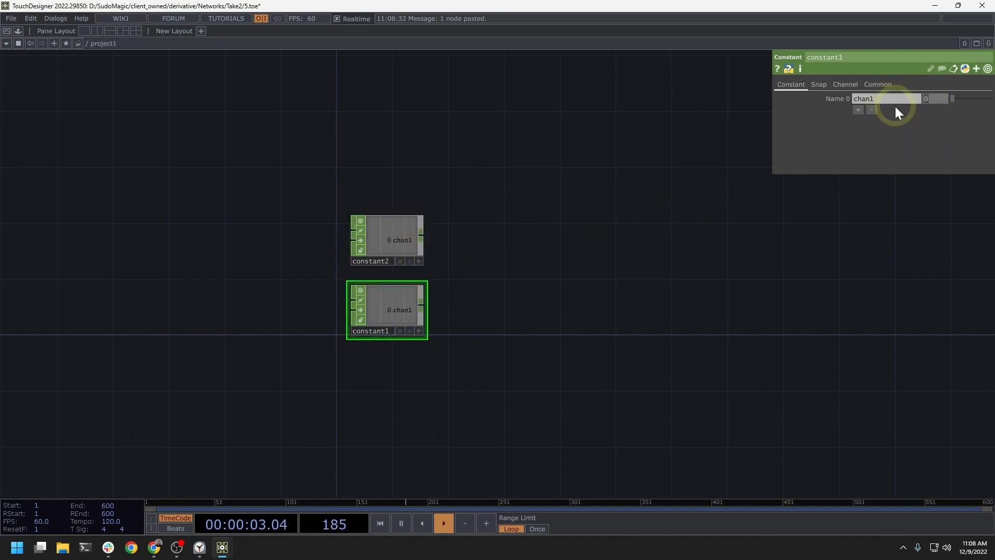
text(5)
key(Return)
click(406, 236)
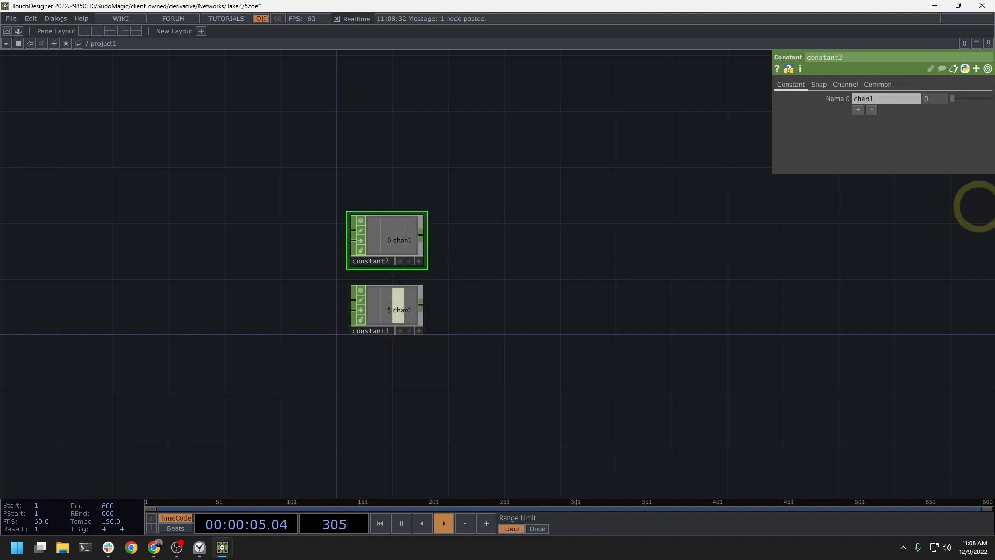
click(926, 99)
text(3)
key(Return)
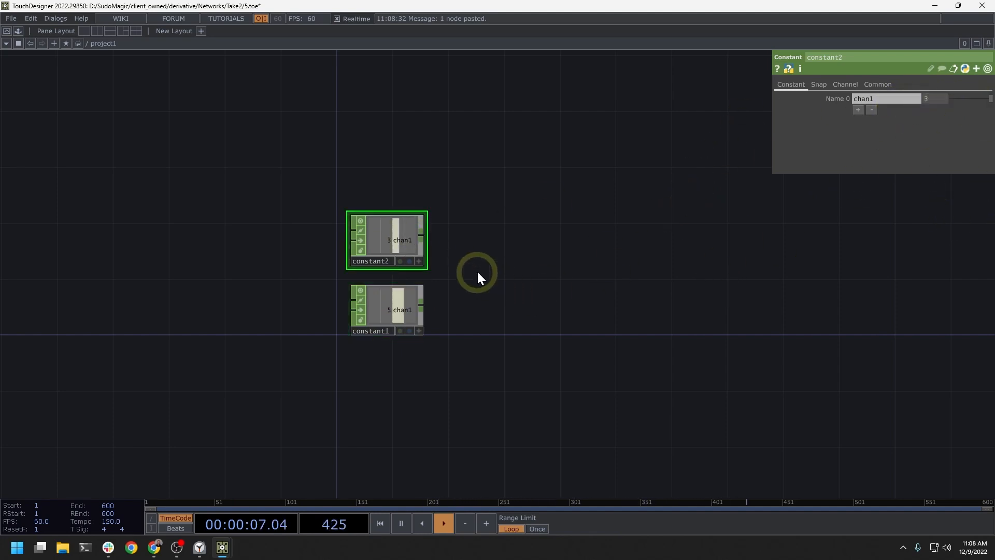
Step: Move constant2 closer to constant1 and add a Math CHOP beside constant2, level with it
scroll(464, 274, up, 3)
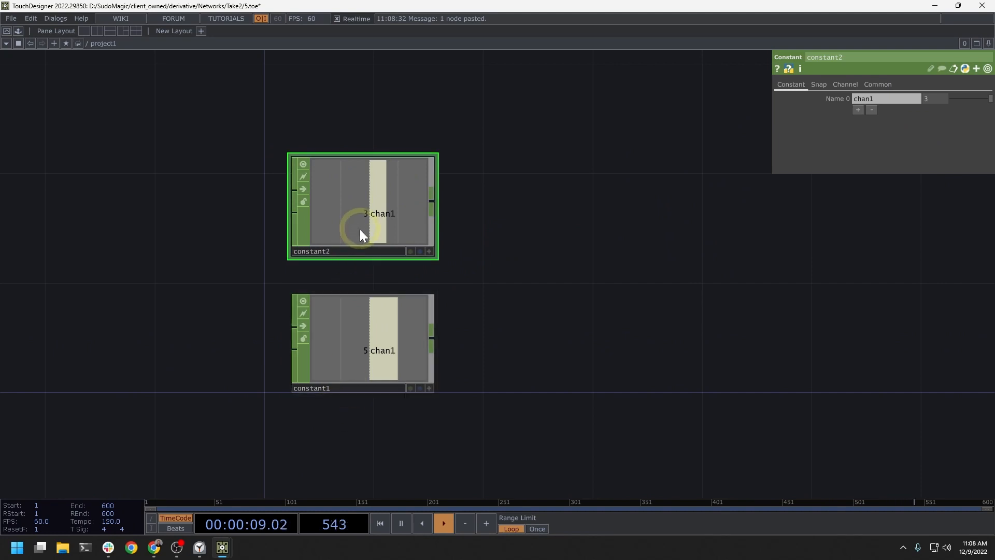
drag(361, 234, 361, 262)
click(525, 309)
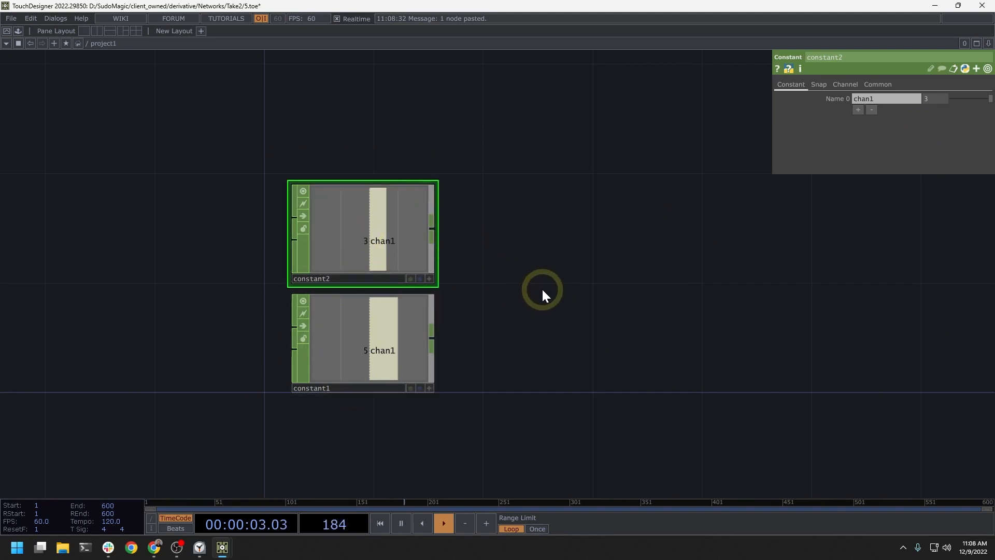
key(Tab)
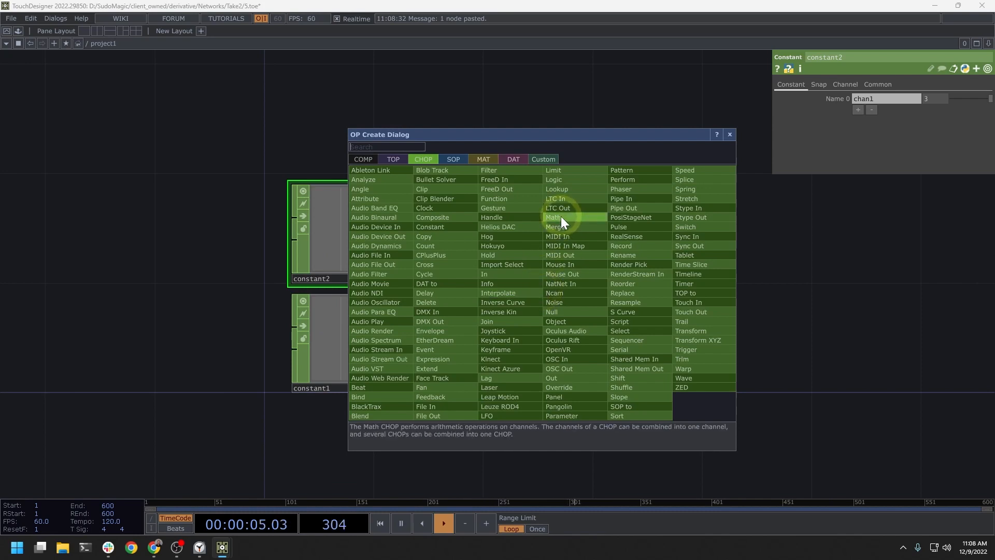
click(560, 216)
click(552, 287)
drag(547, 287, 538, 243)
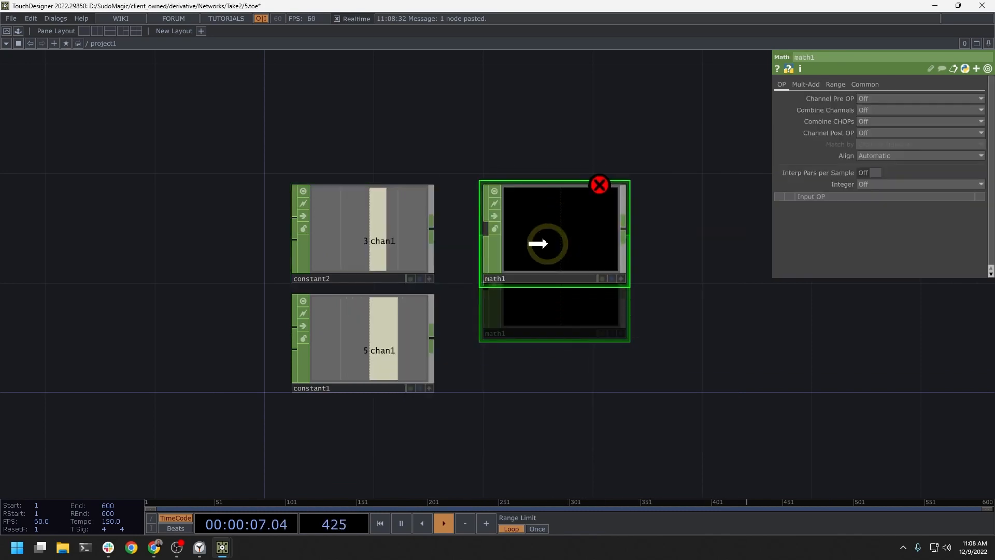
Step: Connect the outputs of constant2 and constant1, in that order, to the input of math1
click(431, 227)
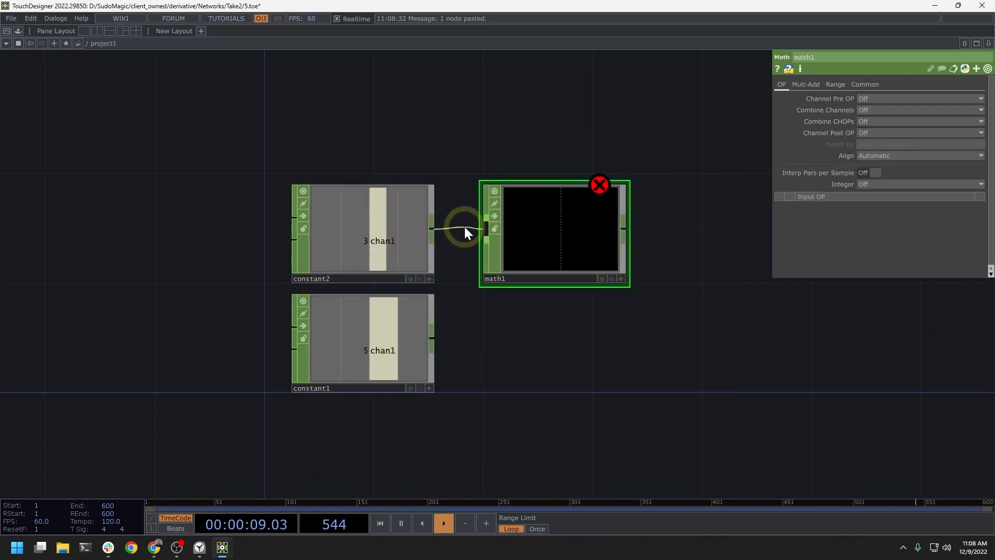
click(464, 225)
click(432, 338)
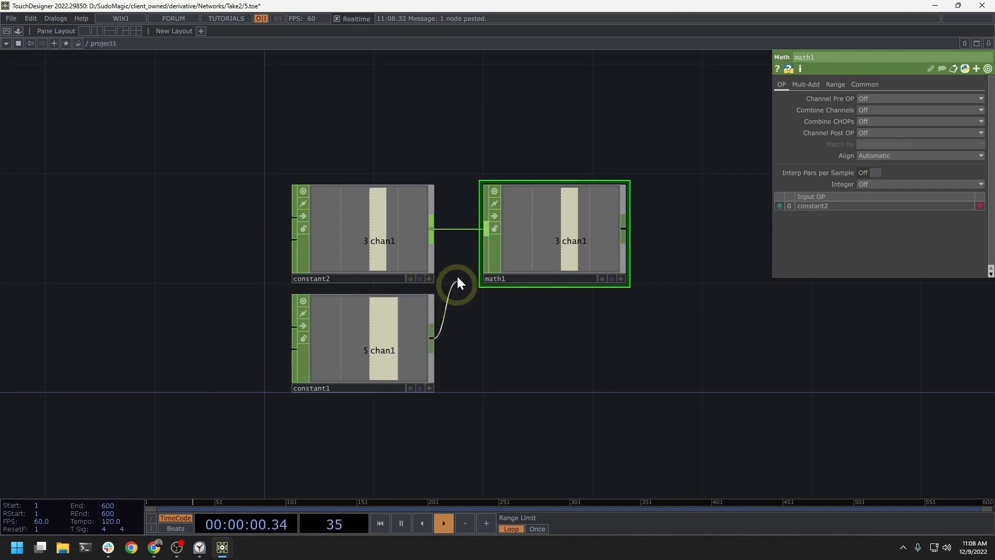
click(468, 245)
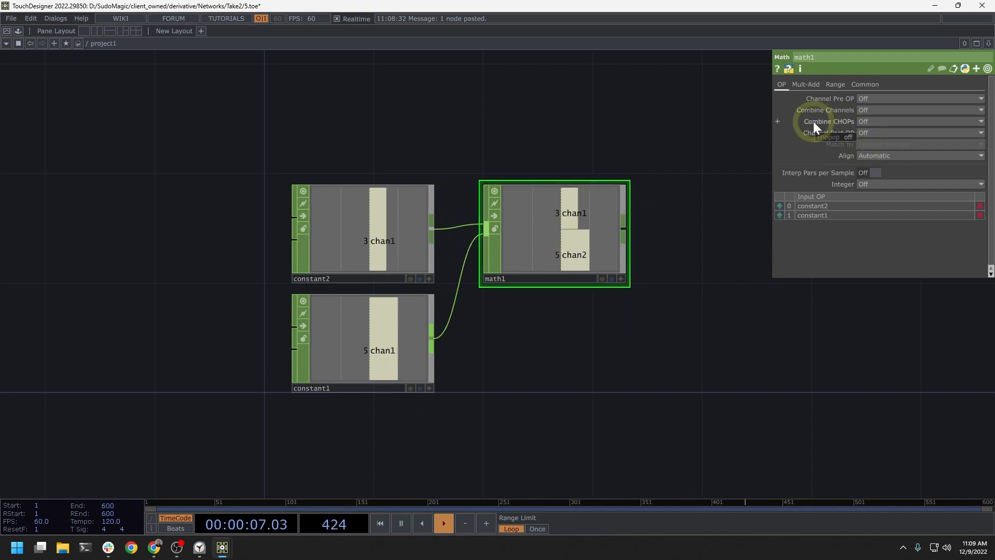
Step: Set Combine CHOPs on math1 to Add and review the other available operations
click(876, 120)
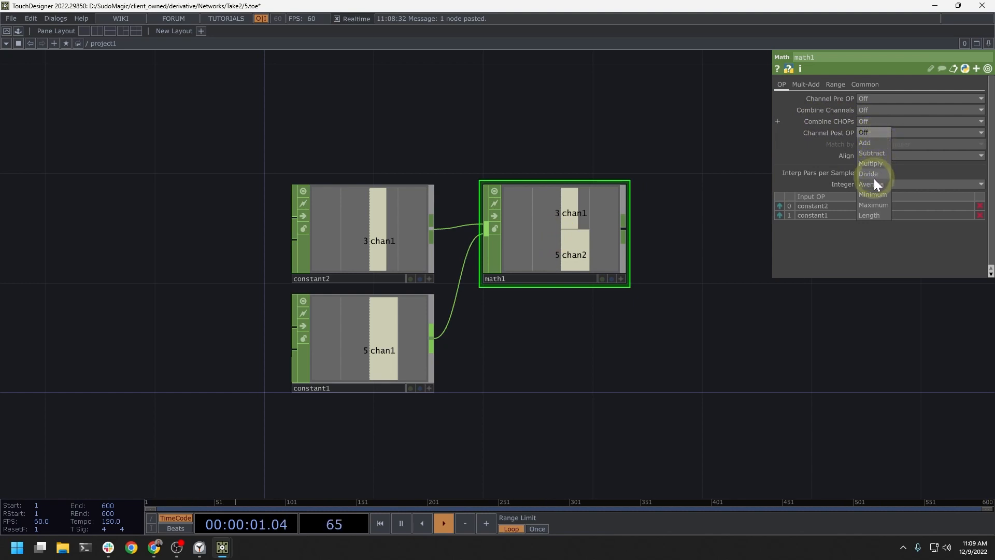
click(869, 144)
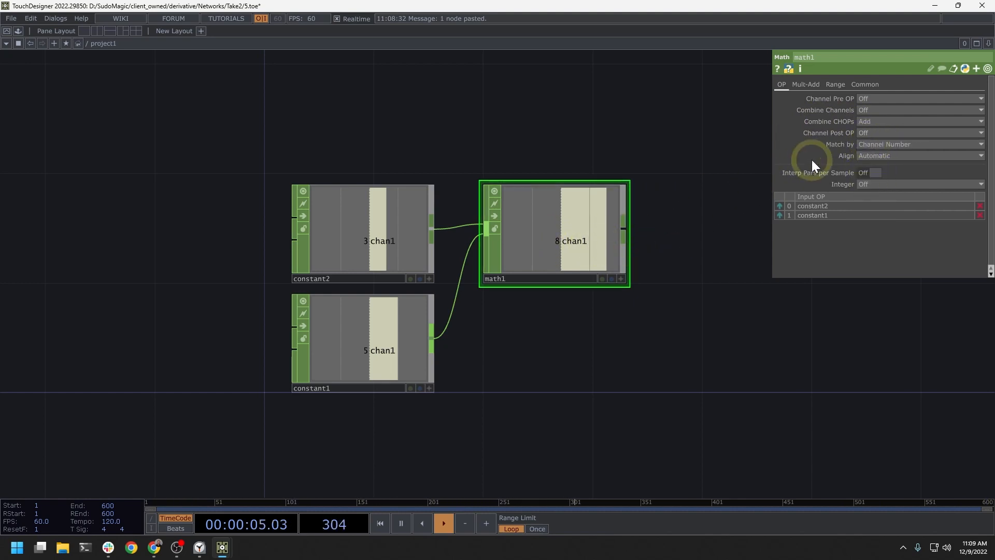
click(880, 122)
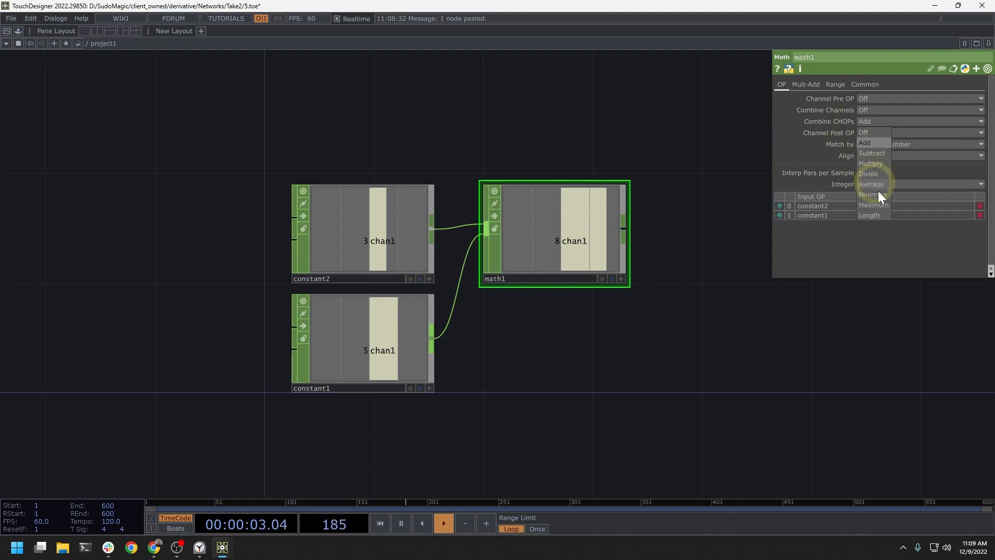
click(720, 184)
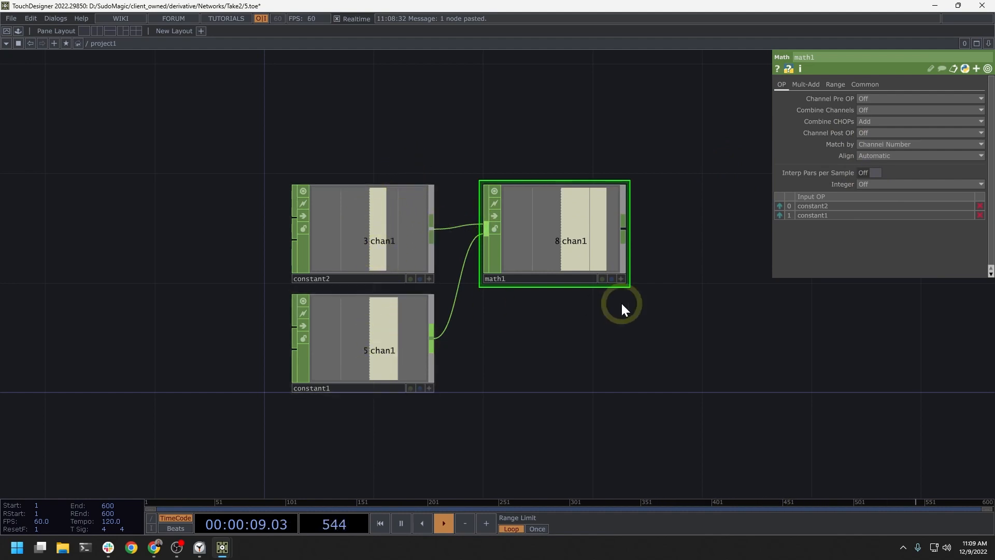
Step: Create a separate Constant CHOP in the empty network area to the right of math1
drag(686, 308, 413, 317)
drag(670, 313, 576, 313)
key(Tab)
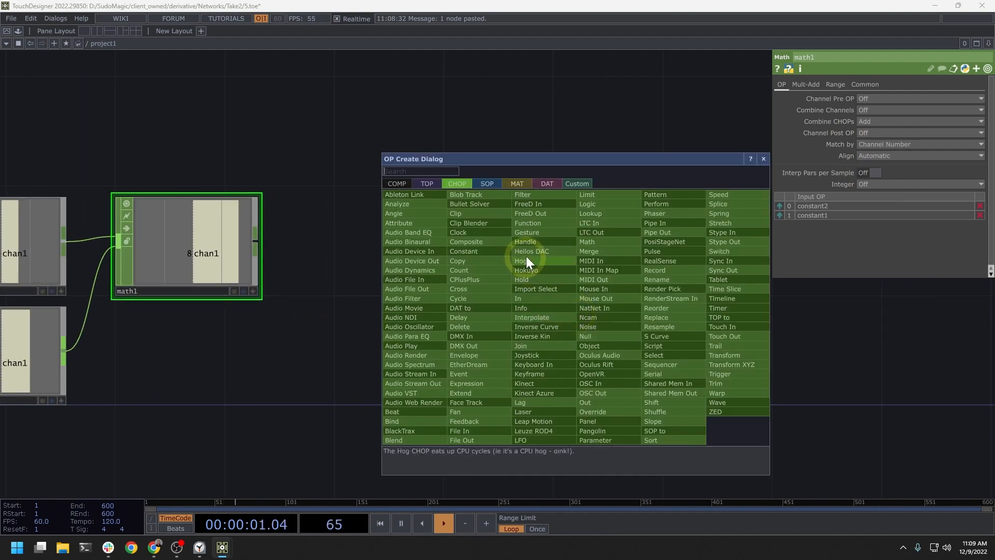
text(c)
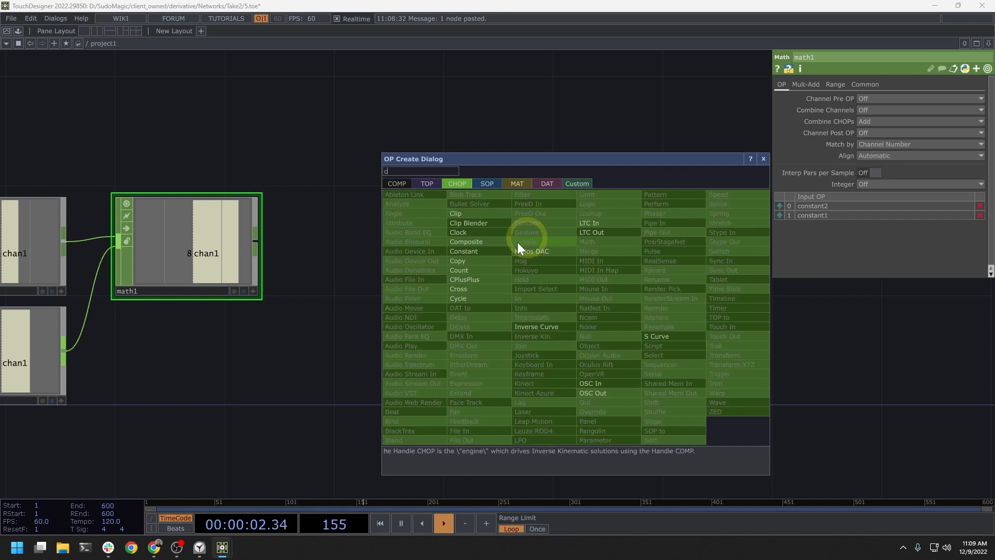
click(476, 253)
click(632, 318)
drag(768, 328, 656, 314)
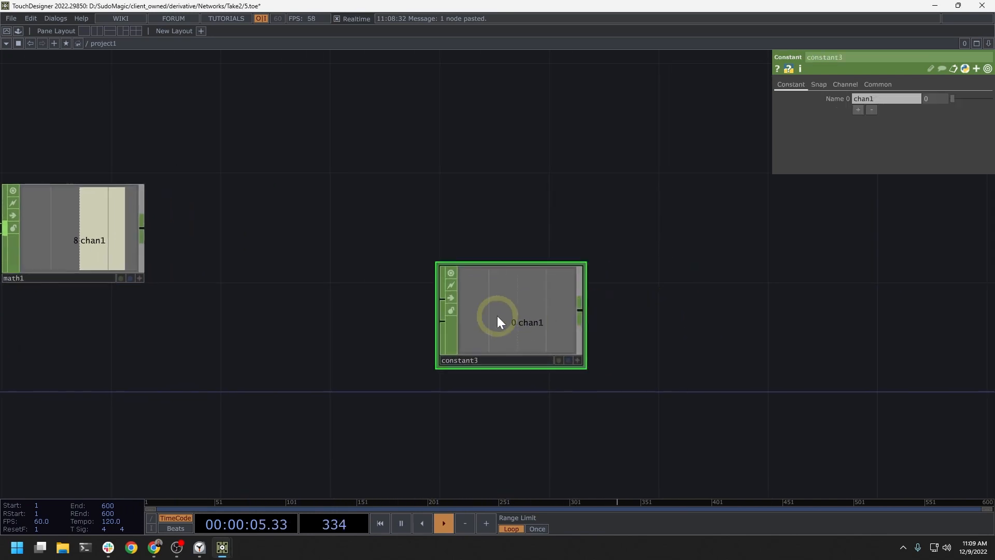
Step: Add a second channel to constant3 and set chan1 to 12 and chan2 to 3
click(858, 109)
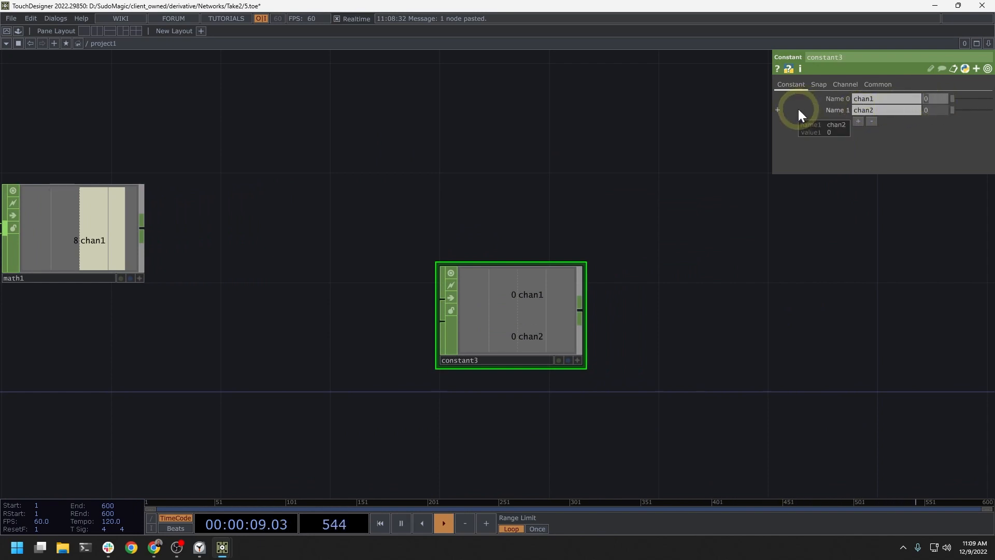
text(12)
key(Tab)
key(Tab)
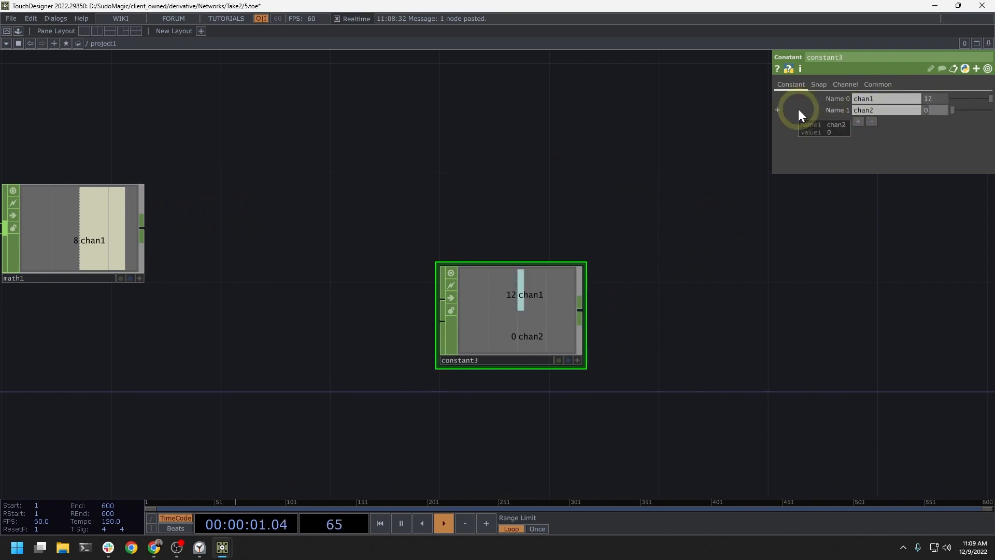
text(3)
key(Return)
Step: Move constant3 up in the network so that it lines up with math1
drag(663, 328, 583, 304)
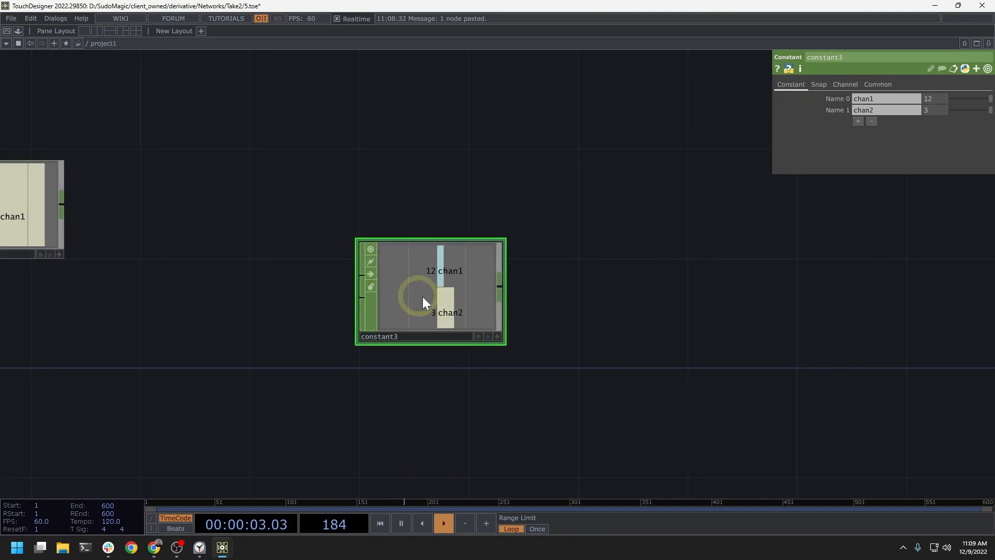
drag(423, 297, 425, 201)
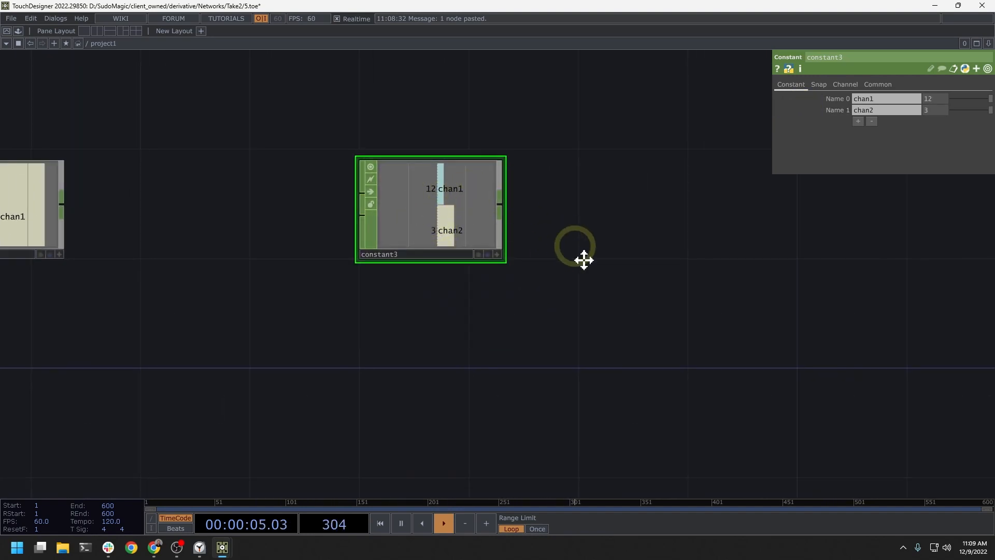
drag(577, 251, 592, 288)
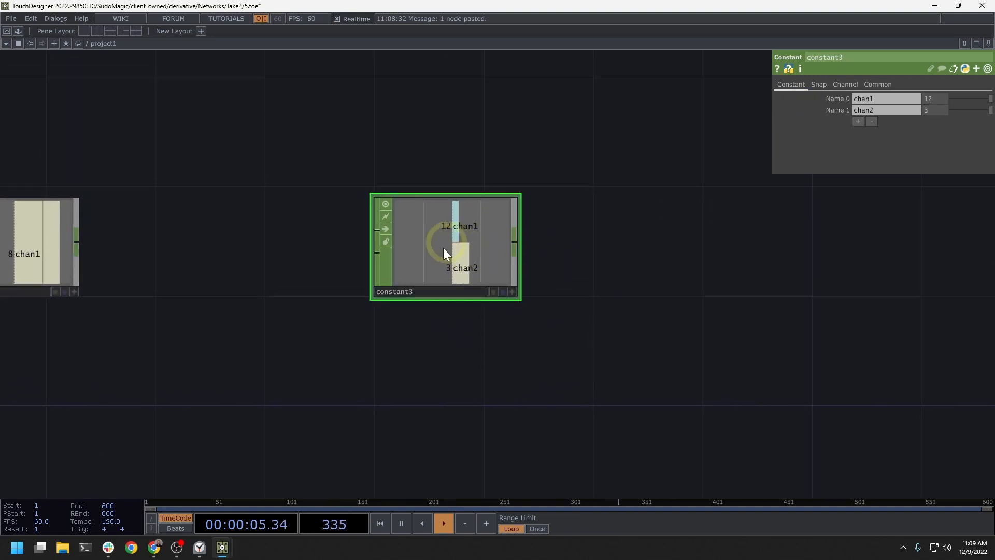
Step: Add a Math CHOP to the right of constant3 and connect constant3's output to its input
double_click(585, 249)
click(616, 202)
click(615, 248)
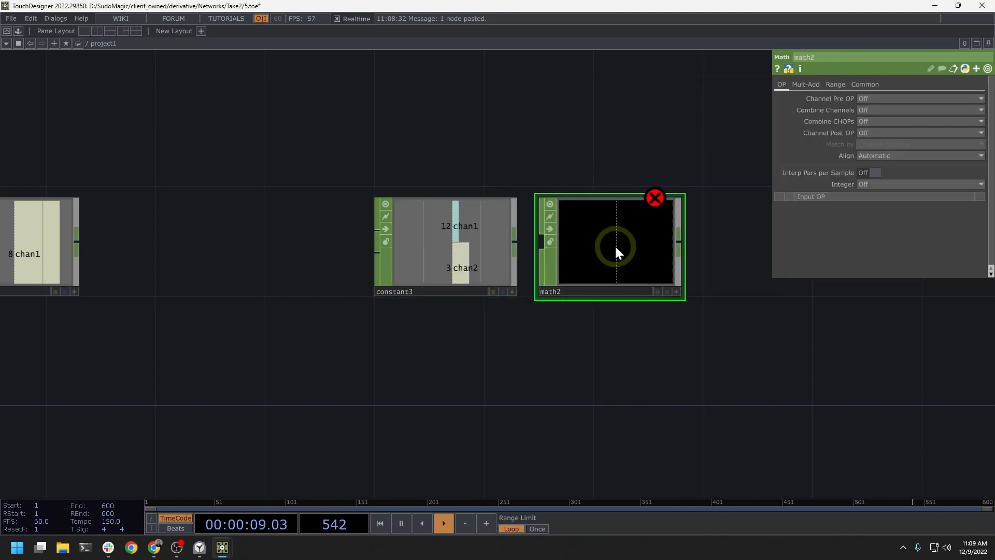
drag(516, 242, 541, 242)
Step: Set Combine Channels on math2 to Divide
drag(571, 329, 547, 343)
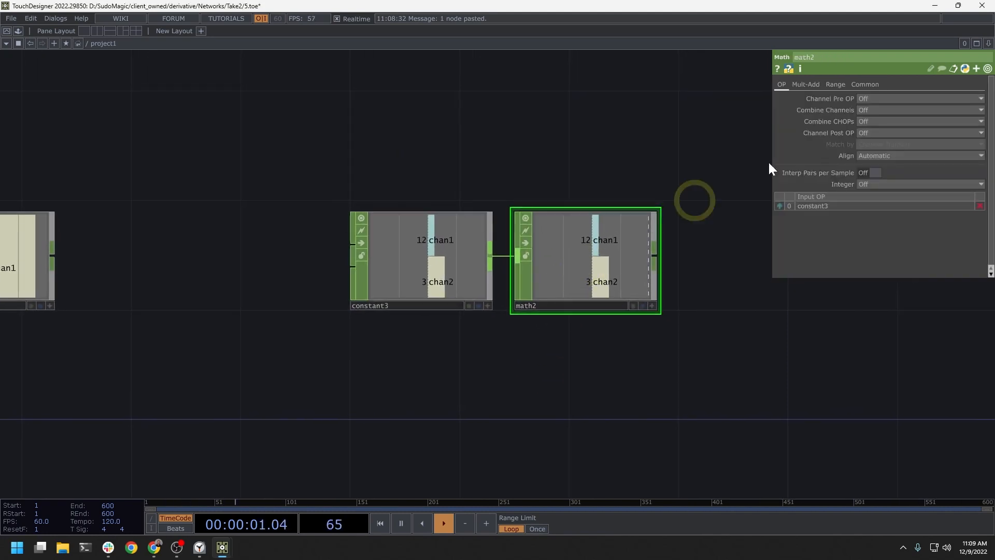
click(824, 110)
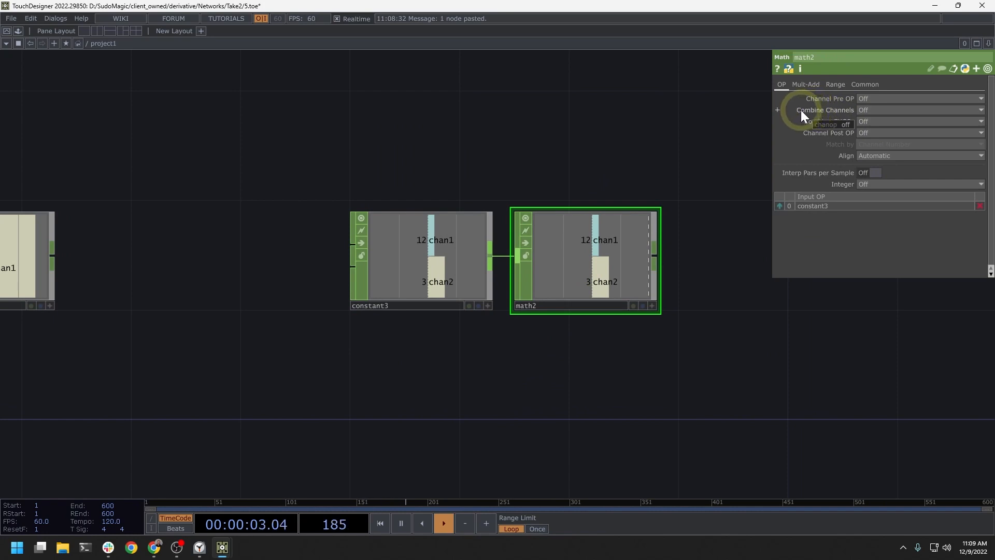
click(871, 110)
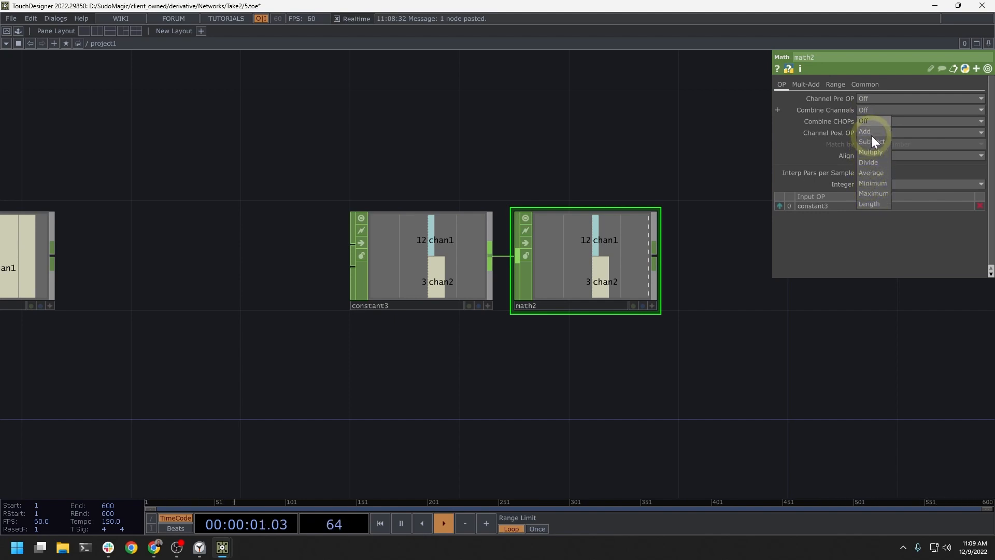
click(872, 162)
Step: Move math2 slightly to the right to widen the gap between it and constant3
drag(642, 156, 597, 165)
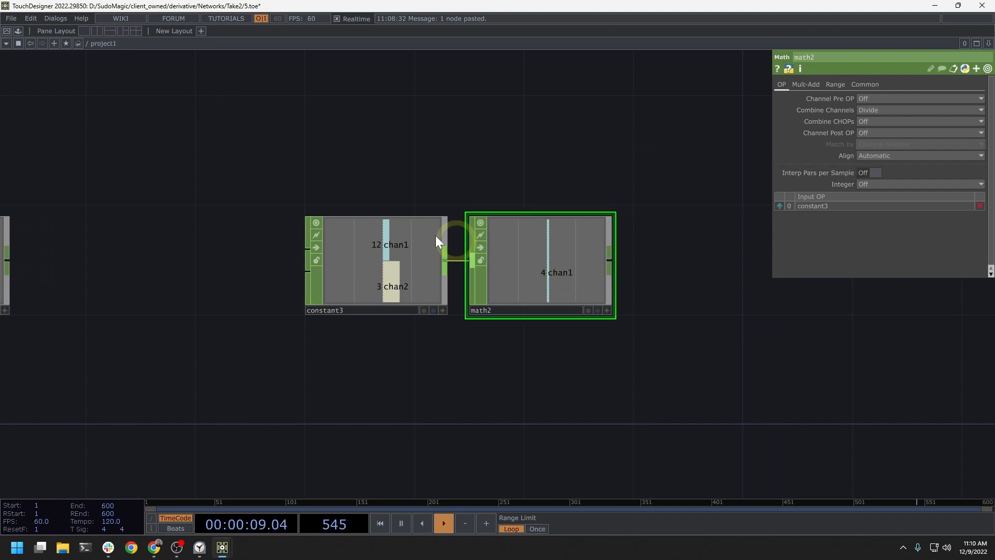
drag(561, 271, 615, 272)
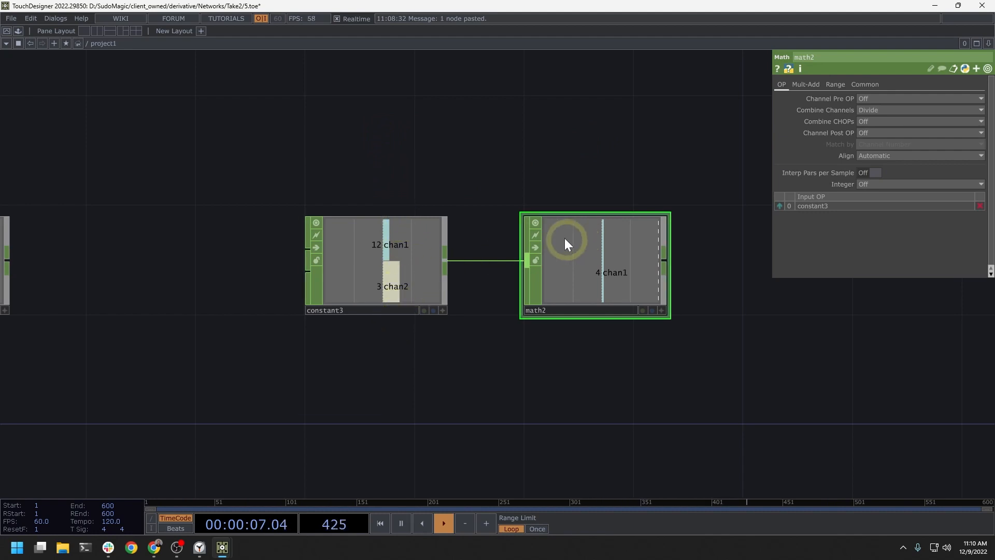
drag(586, 253, 563, 253)
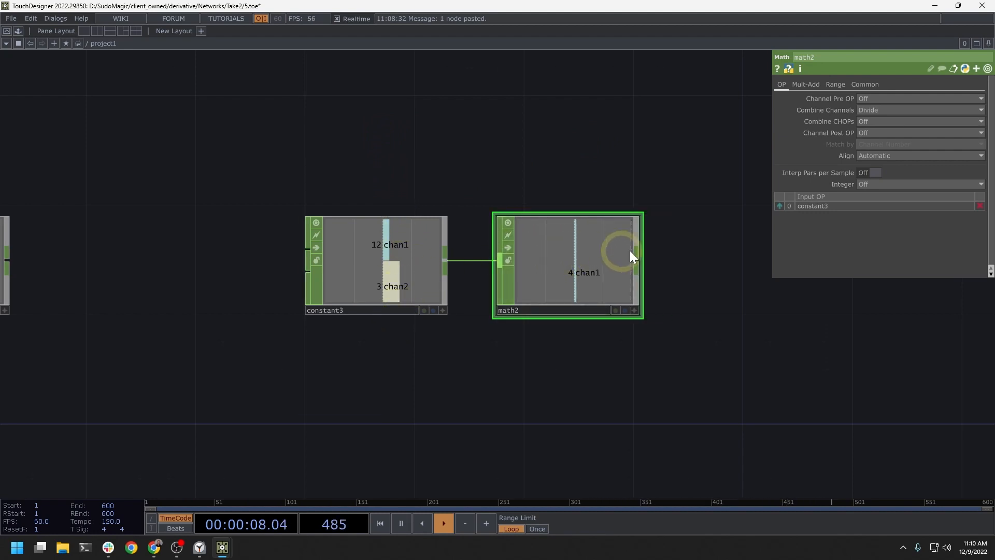
Step: Set chan2 of constant3 to 5
click(433, 272)
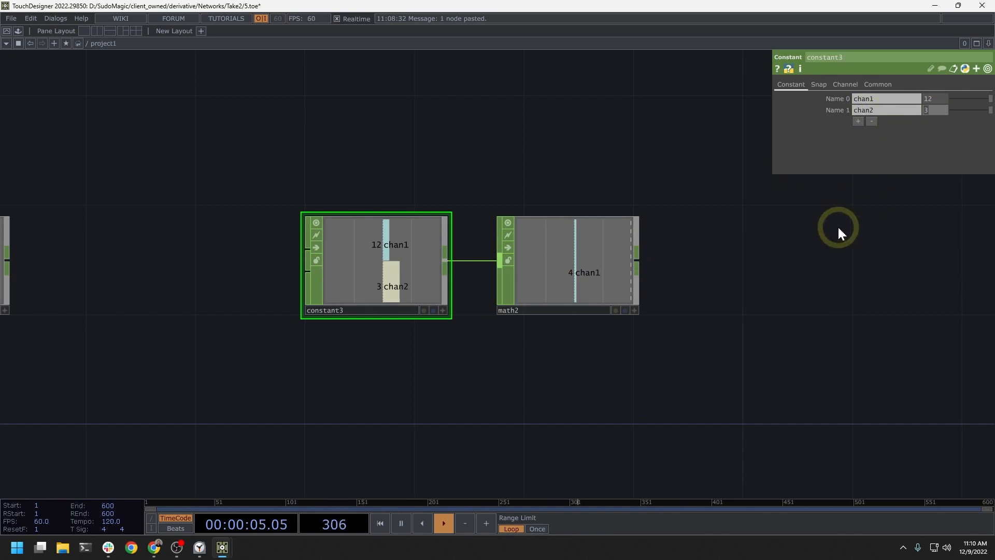
text(5)
key(Return)
click(543, 279)
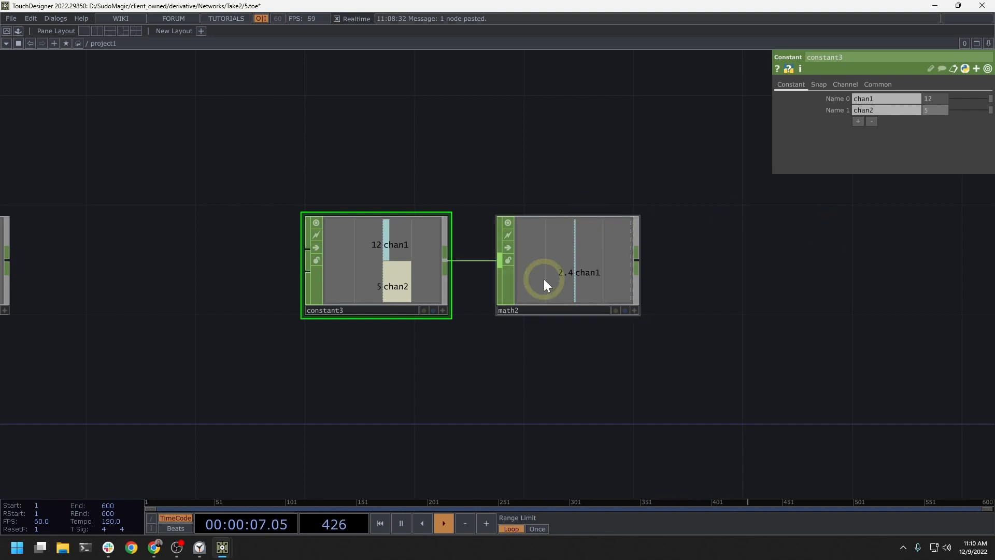
drag(569, 171, 508, 177)
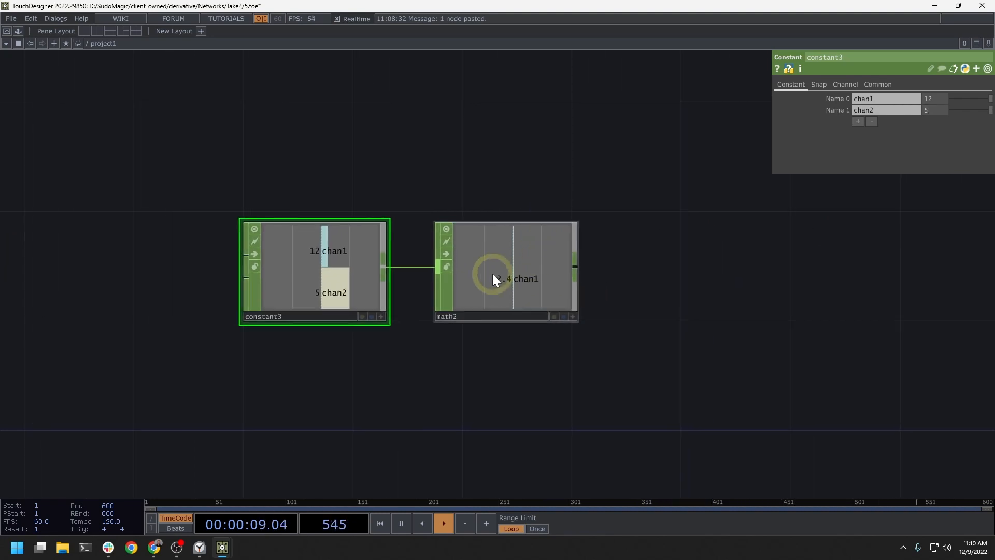
Step: Set the Integer option of math2 to Round
scroll(493, 280, up, 2)
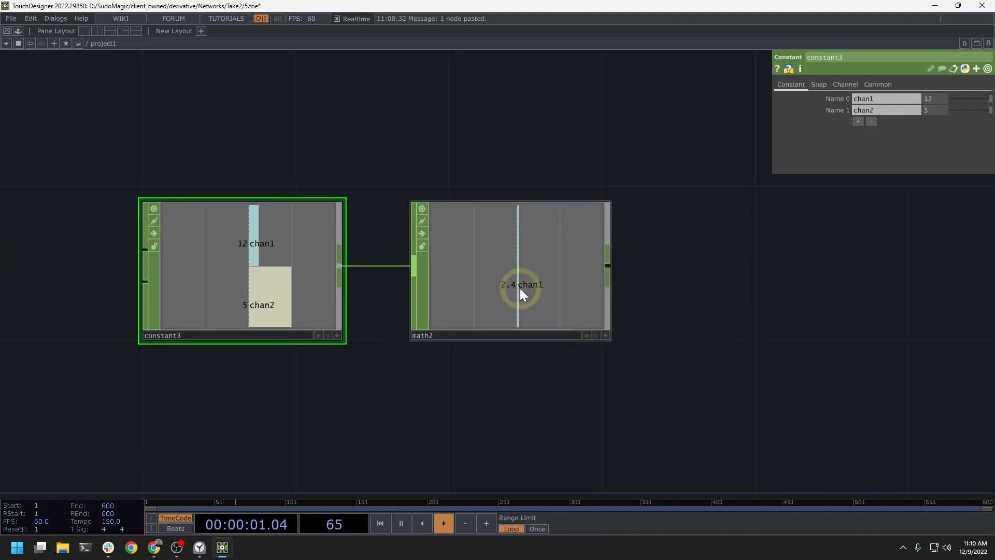
click(537, 288)
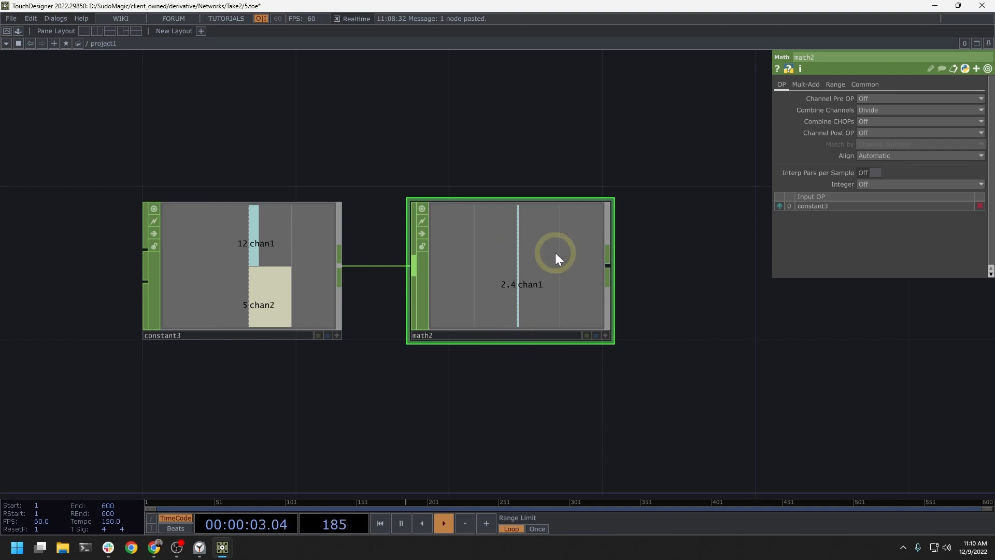
click(879, 185)
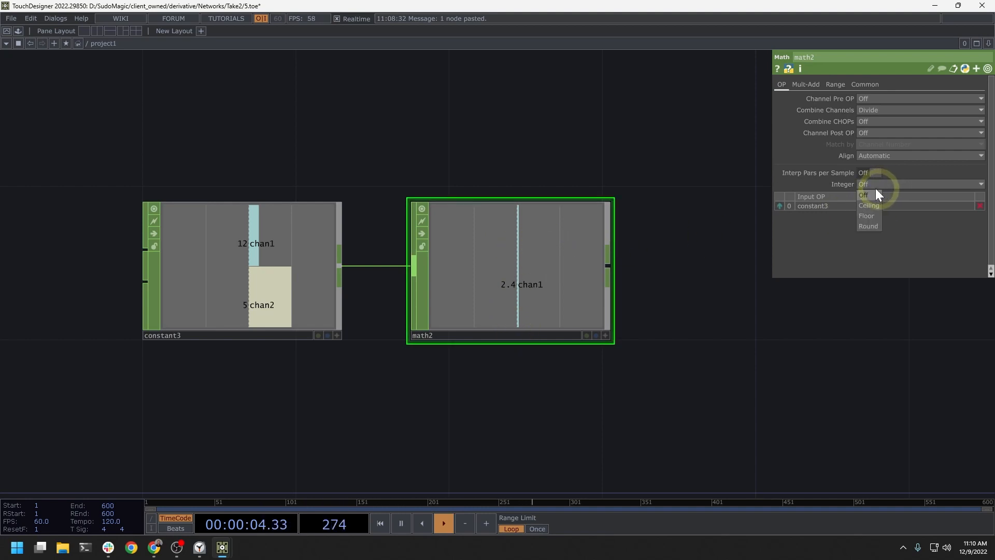
click(864, 226)
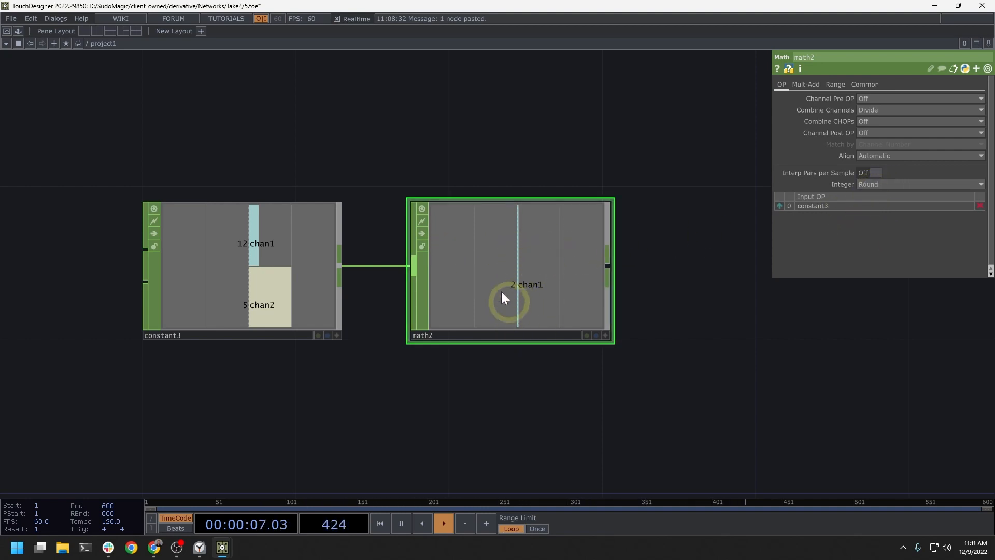
Step: Try Ceiling as the Integer option of math2 and switch it to Floor
click(880, 186)
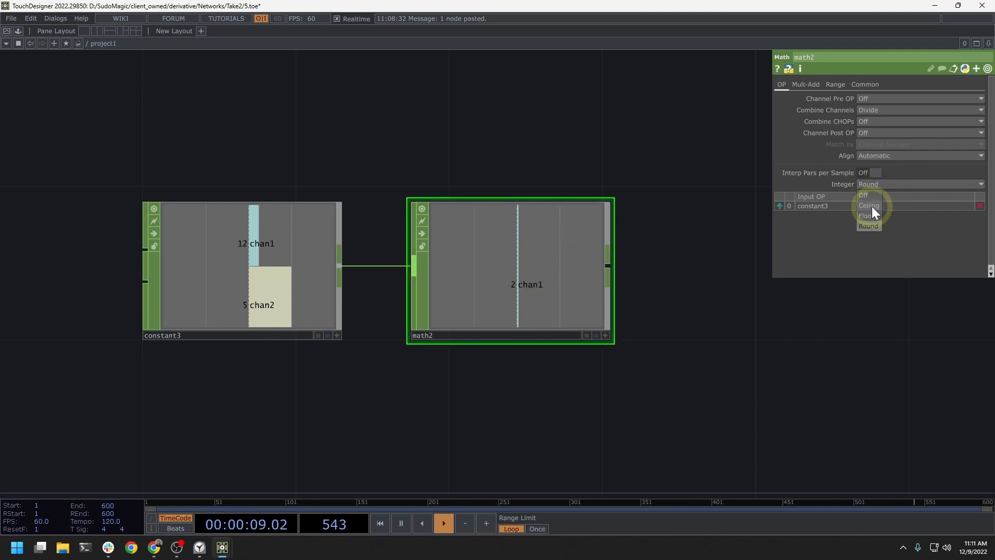
click(872, 205)
click(872, 186)
click(872, 215)
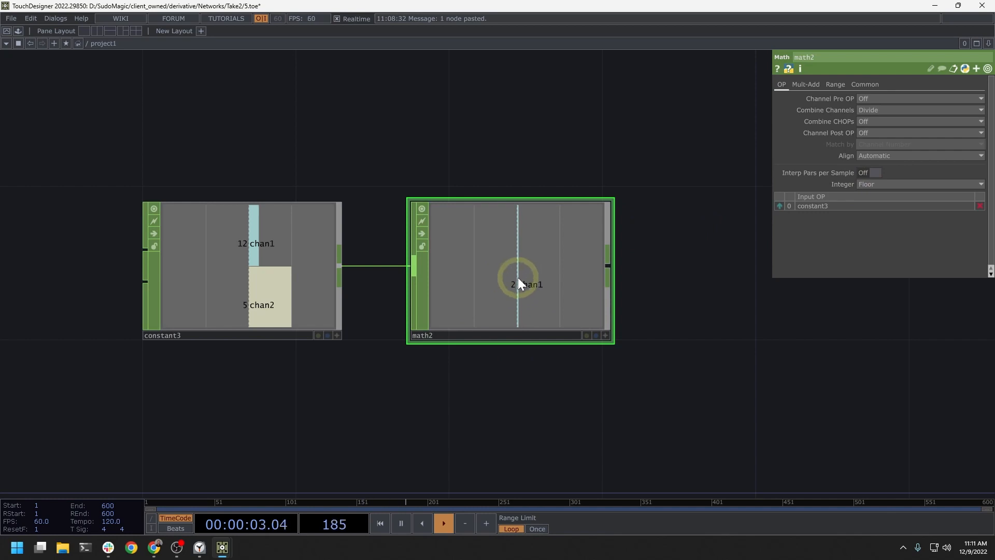
Step: Set the Pre-Add of math2 to 1
drag(665, 176, 631, 174)
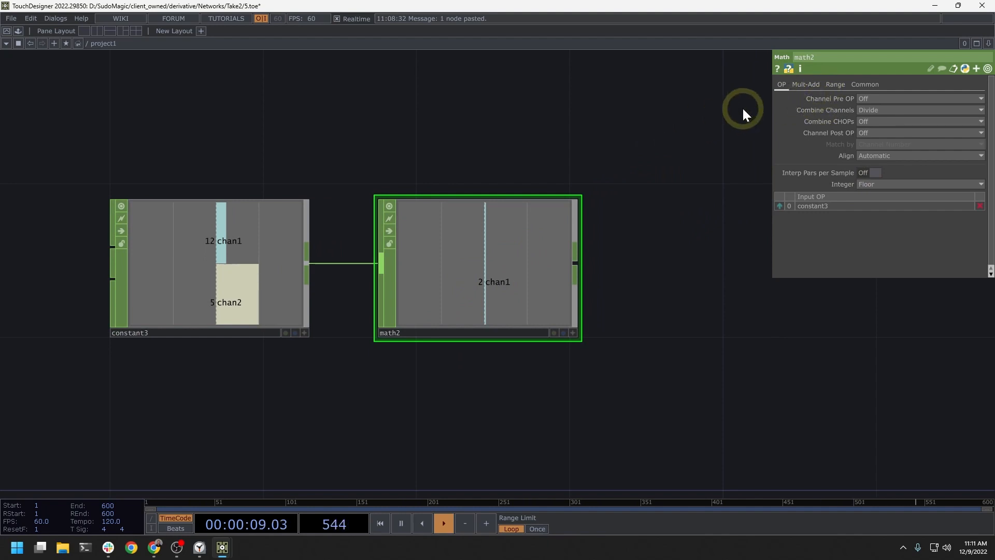
click(809, 86)
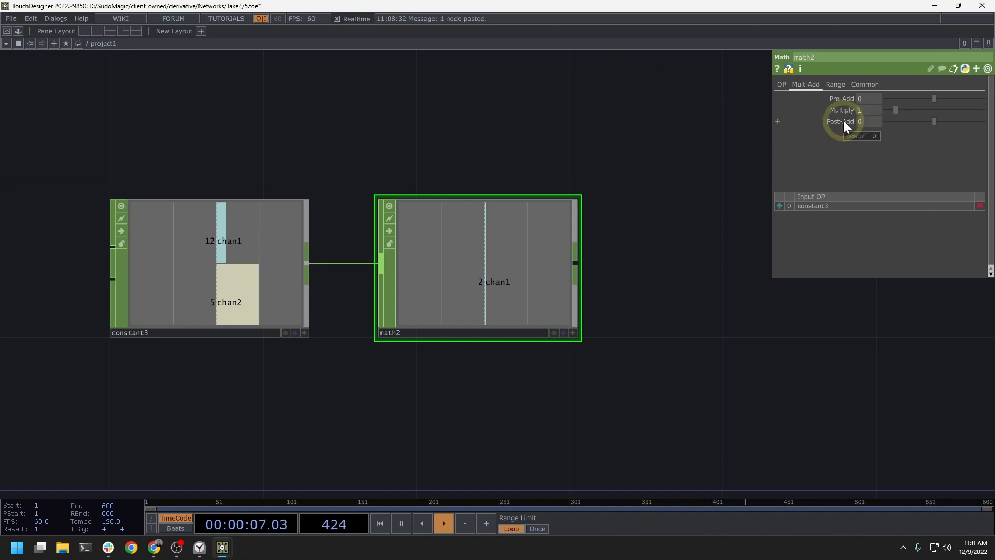
drag(567, 130, 622, 148)
click(863, 97)
text(1)
key(Return)
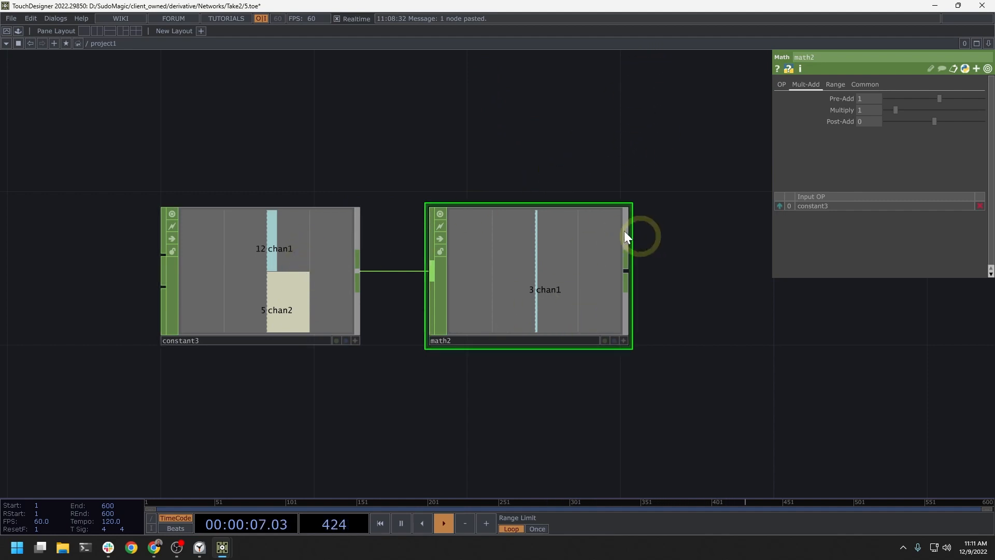
Step: Set the Post-Add of math2 to 1
click(863, 119)
text(1)
key(Return)
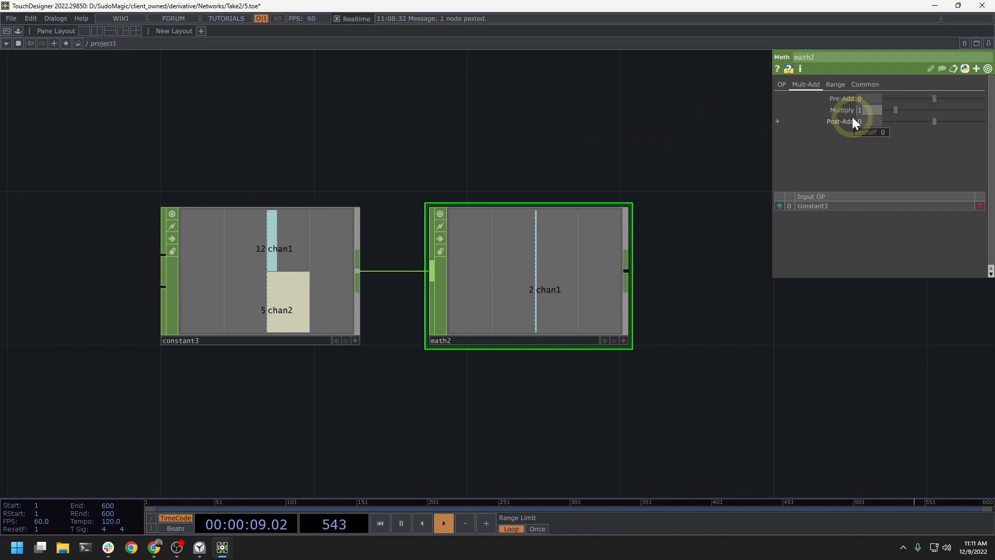
Step: Try Multiply values of -1 and 10 on math2 and restore Multiply to 1
text(-1)
key(Return)
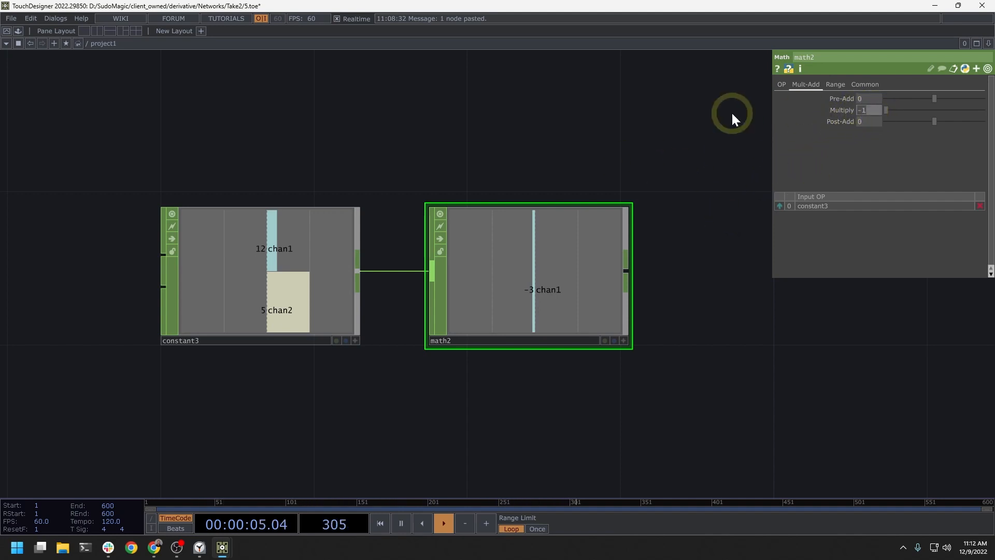
text(10)
key(Return)
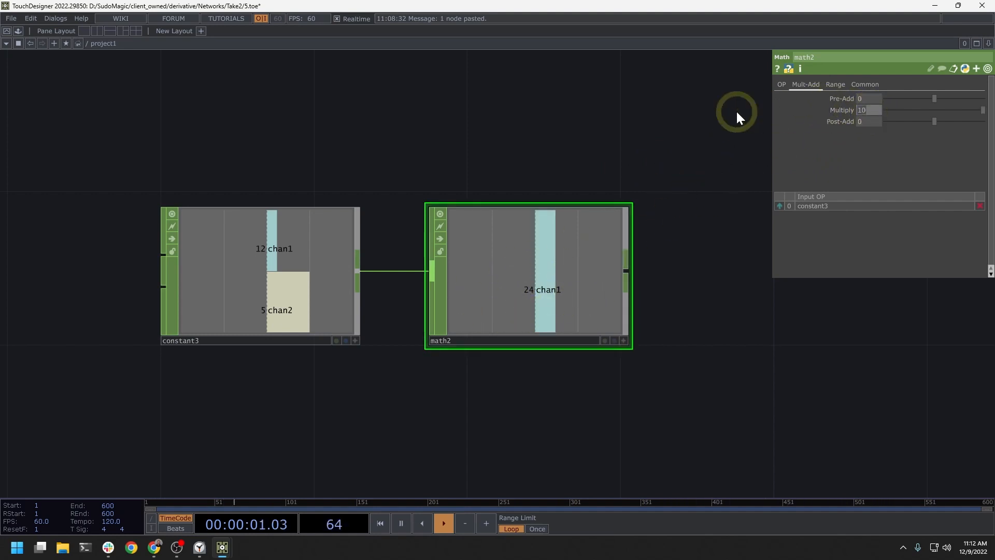
key(BackSpace)
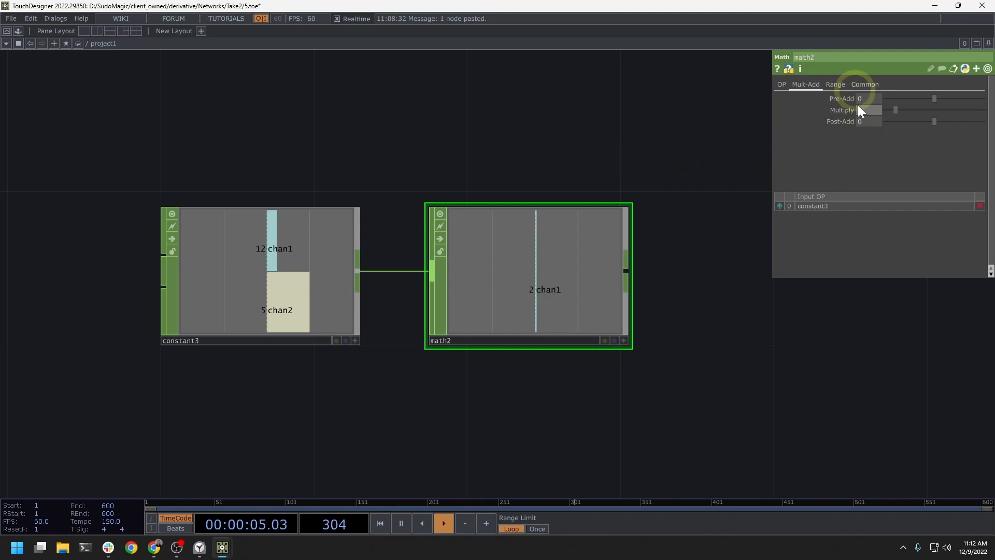
Step: Add a Noise CHOP in the empty area below constant1
scroll(764, 154, down, 6)
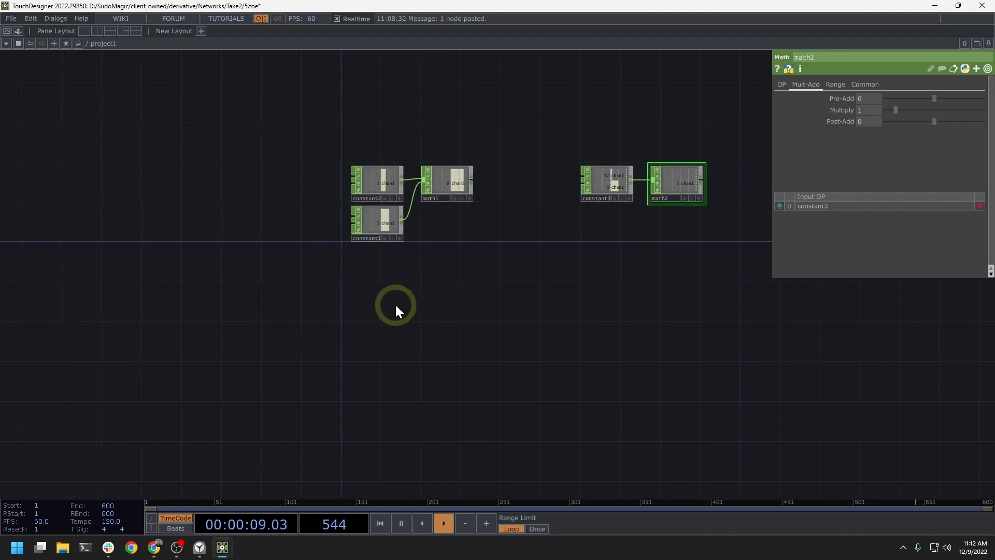
scroll(394, 301, up, 5)
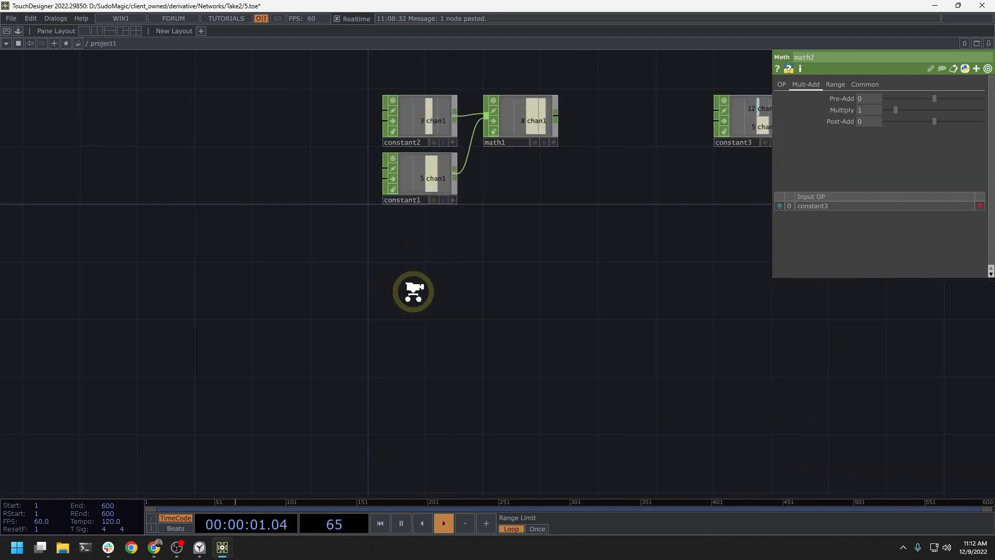
key(Tab)
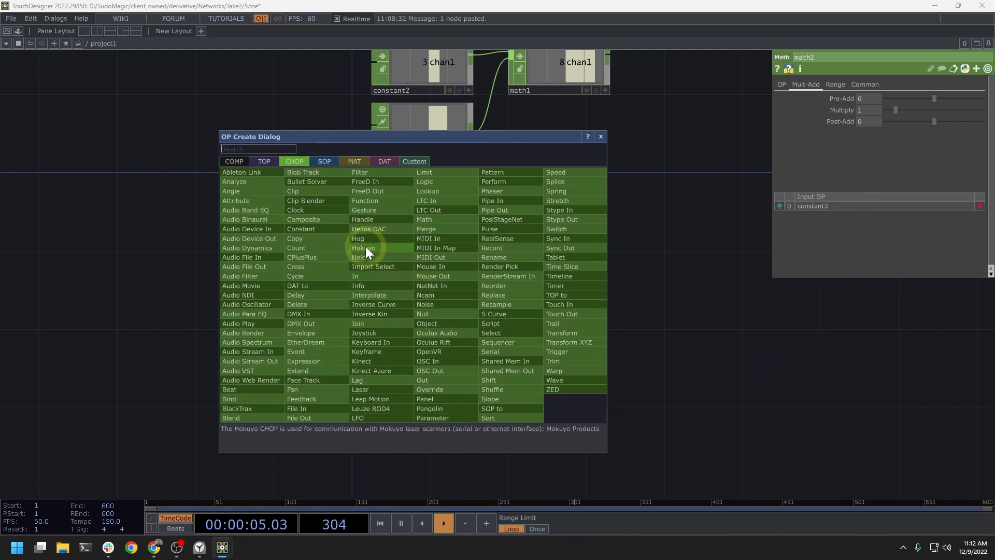
text(no)
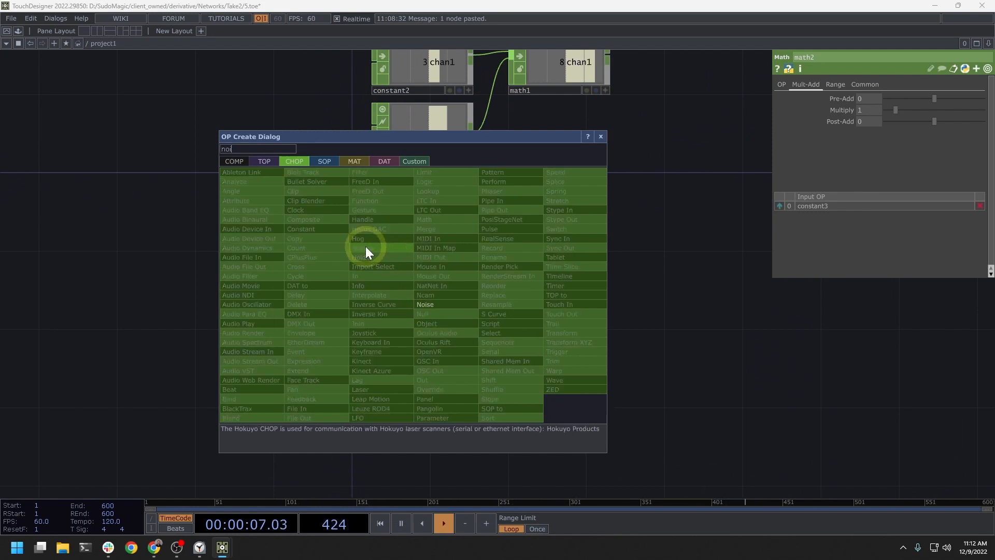
text(i)
click(430, 305)
click(413, 280)
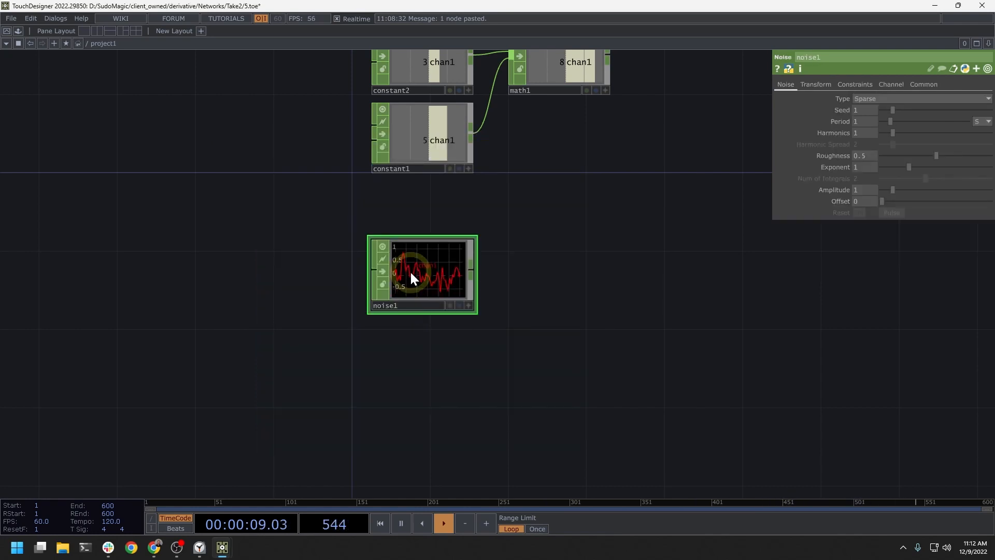
Step: Turn on Time Slice for the noise1 CHOP
scroll(411, 275, up, 3)
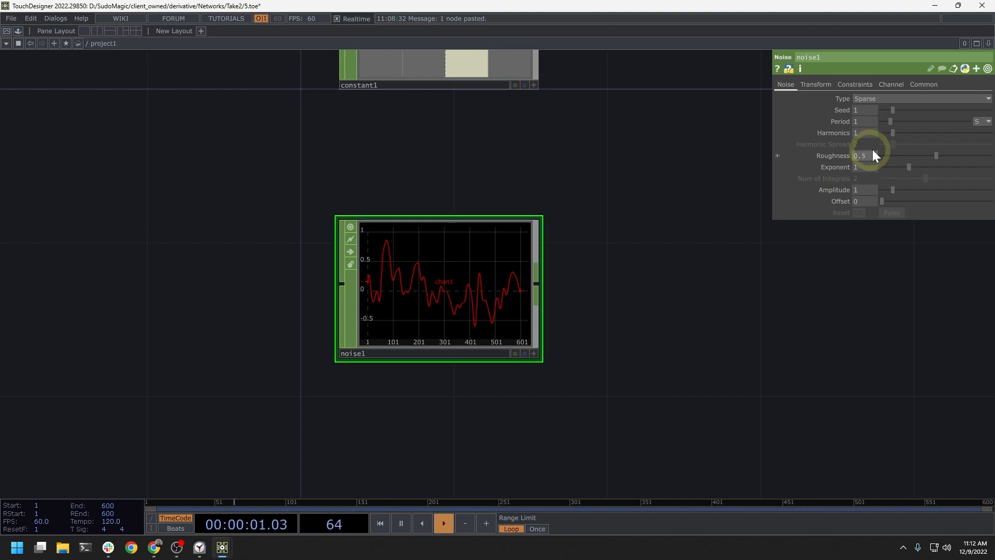
click(923, 84)
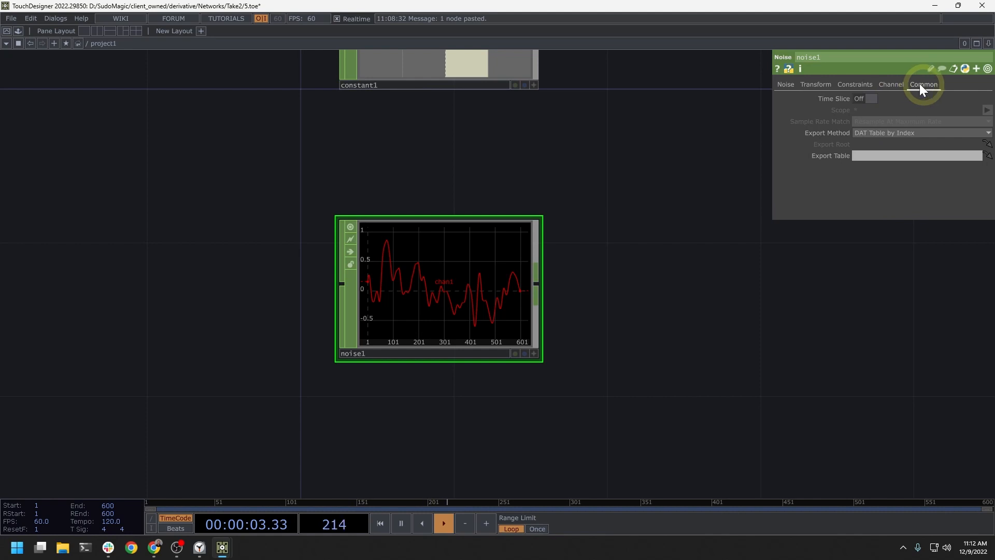
click(873, 99)
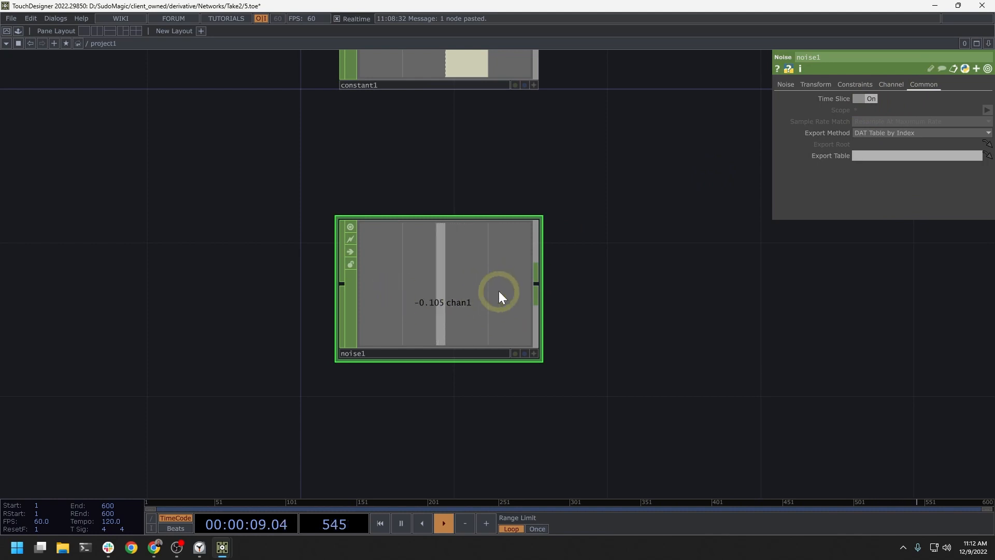
Step: Add an LFO CHOP directly below noise1
drag(556, 387, 549, 251)
scroll(487, 317, down, 3)
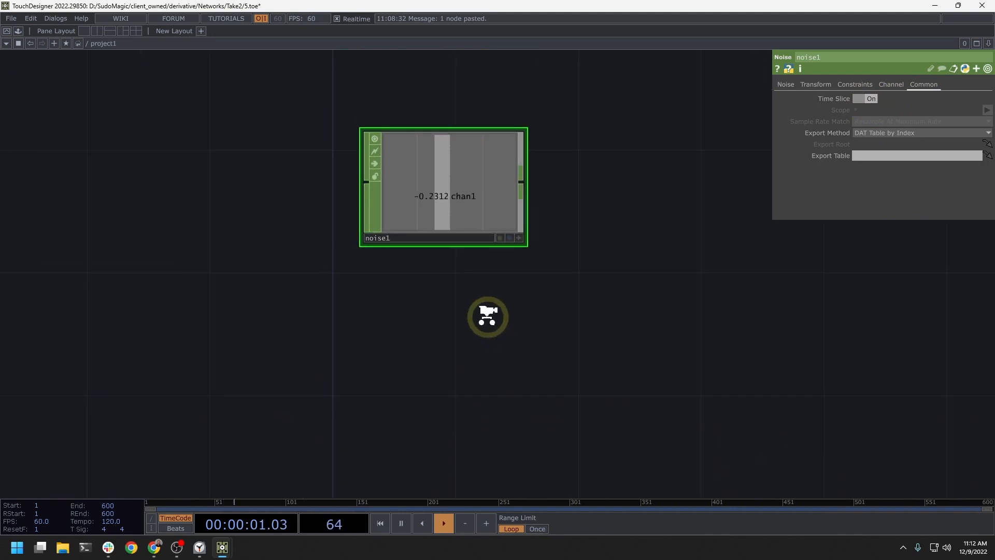
key(Tab)
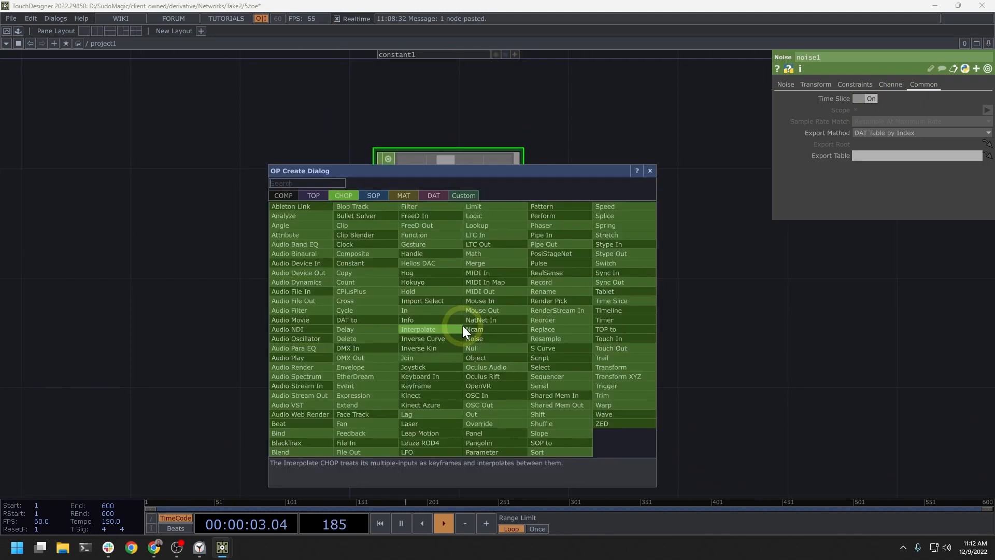
text(lf)
key(Return)
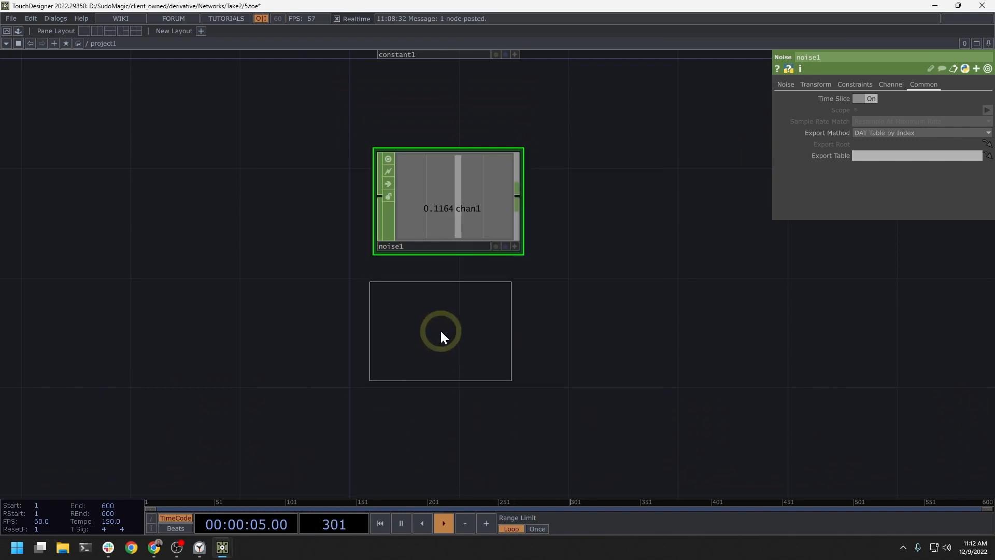
click(446, 333)
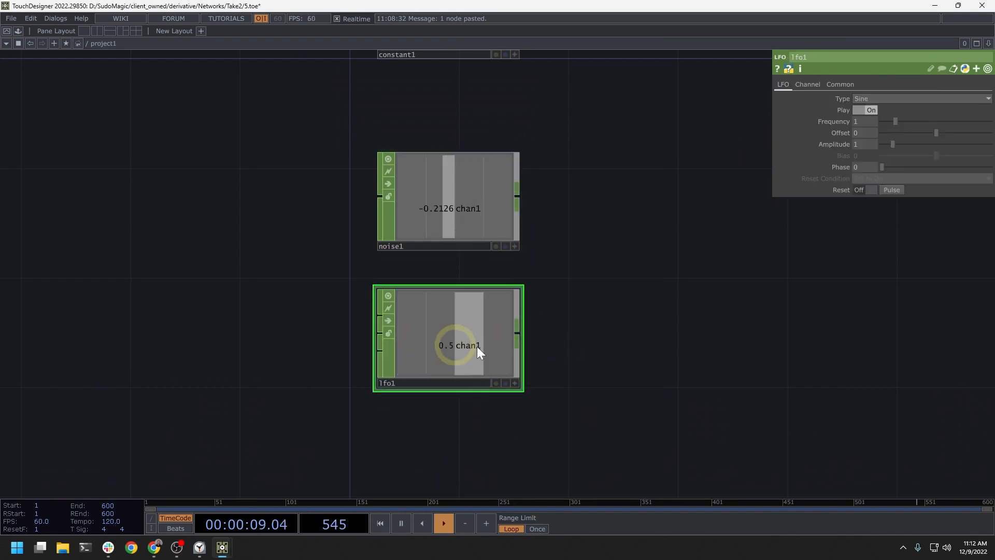
Step: Try Ramp as the waveform type of lfo1 and change it to Square
click(875, 99)
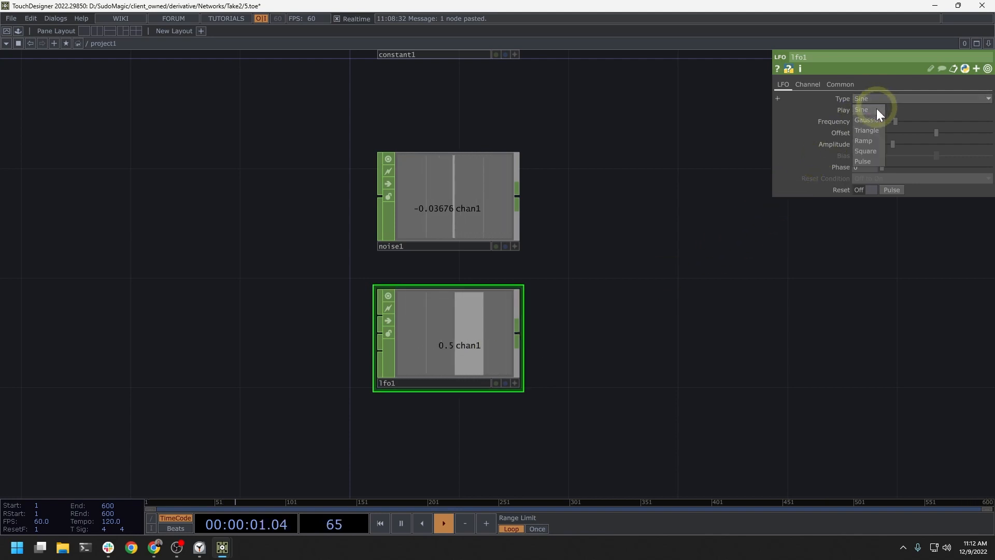
click(873, 142)
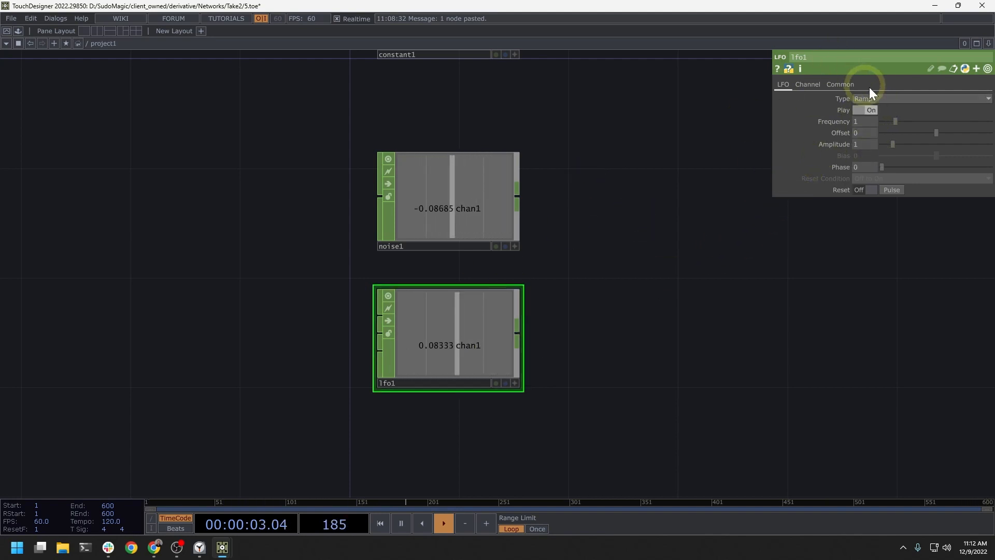
click(879, 98)
click(871, 153)
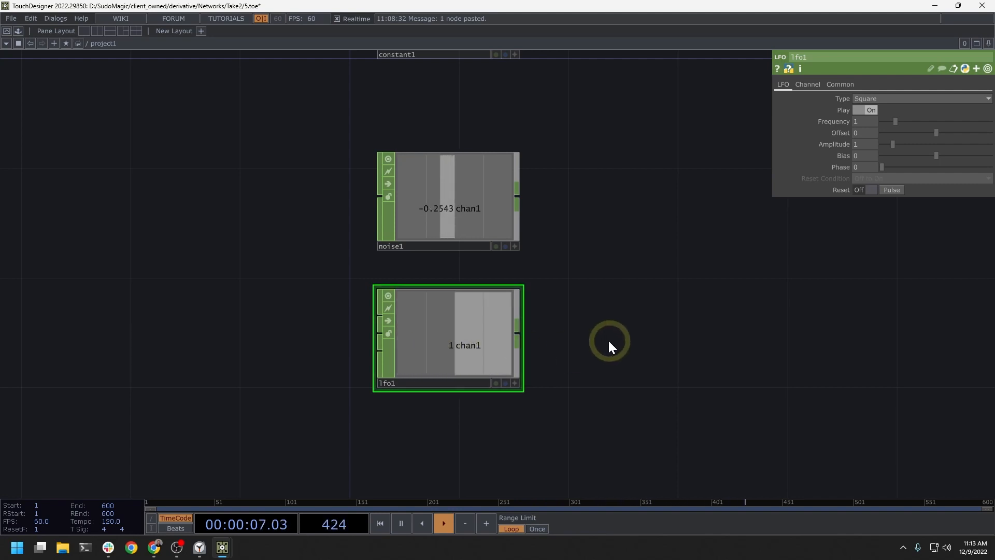
Step: Add a Math CHOP to the right of lfo1 and connect lfo1's output to its input
key(Tab)
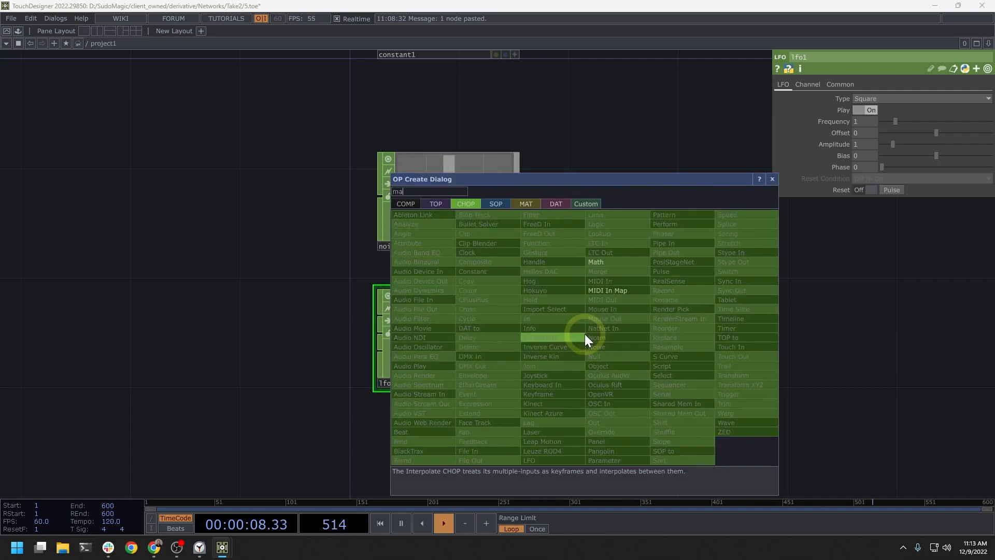
click(613, 272)
click(617, 343)
drag(519, 334, 546, 334)
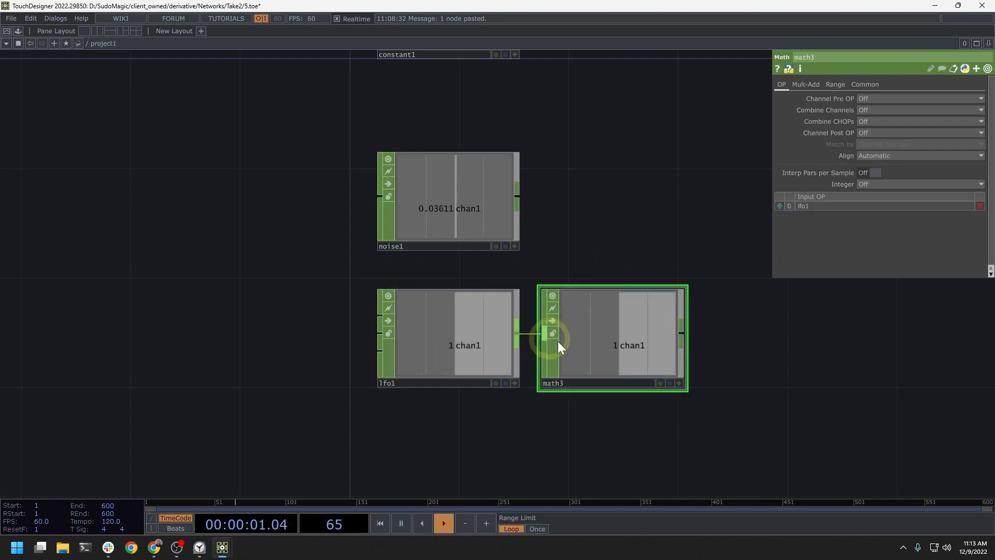
Step: Set the lower limit of math3's From Range to -1
click(837, 83)
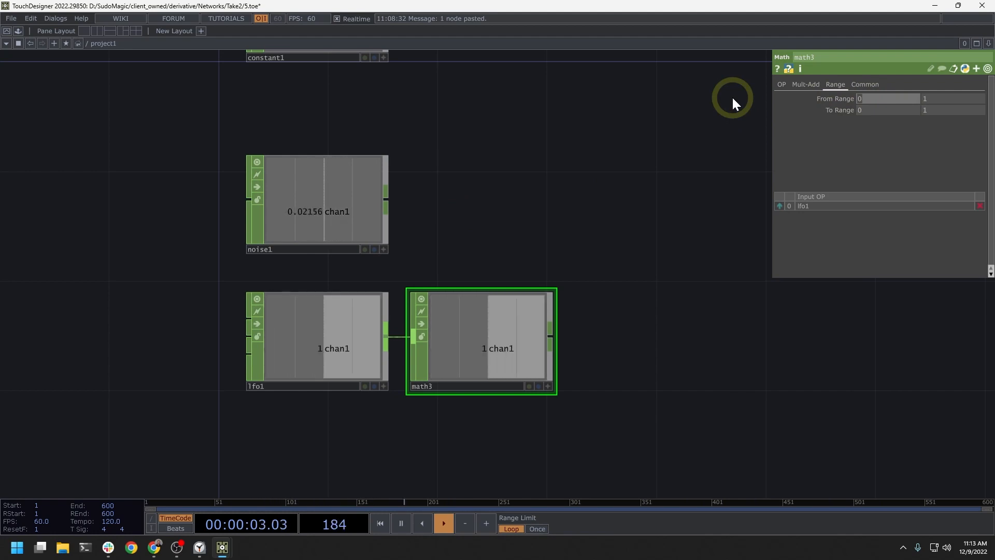
text(-1)
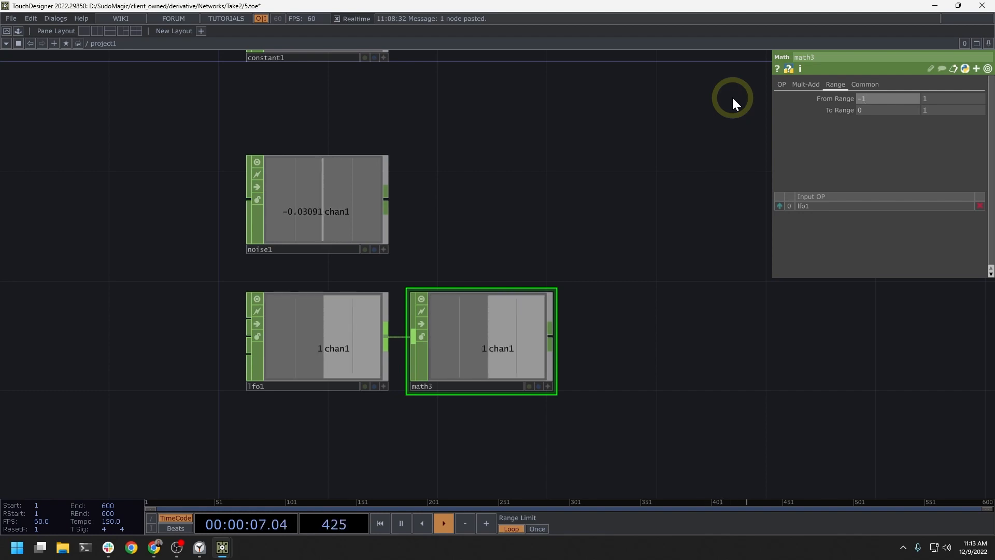
key(Return)
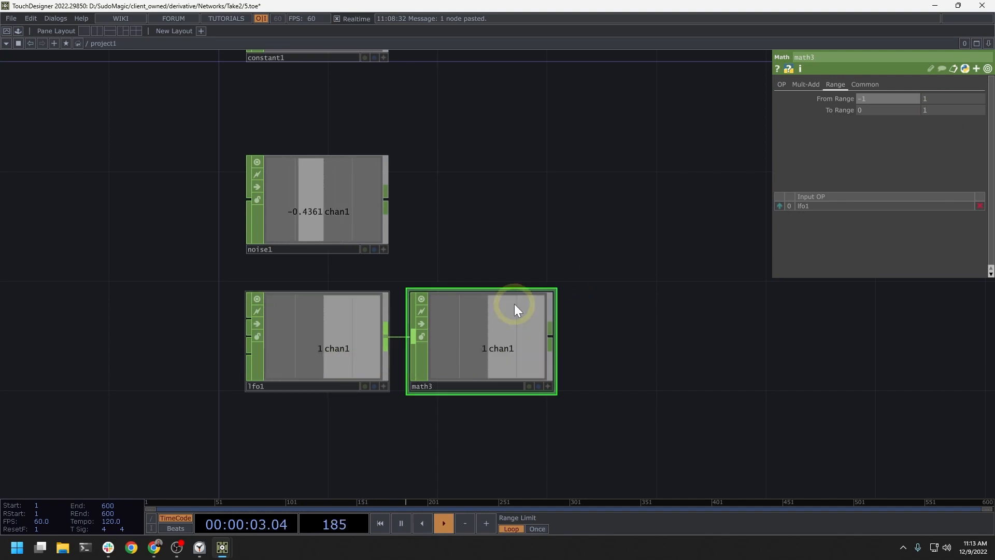
Step: Add a Math CHOP to the right of noise1 and math3
drag(589, 215, 529, 241)
drag(605, 298, 552, 291)
key(Tab)
click(589, 227)
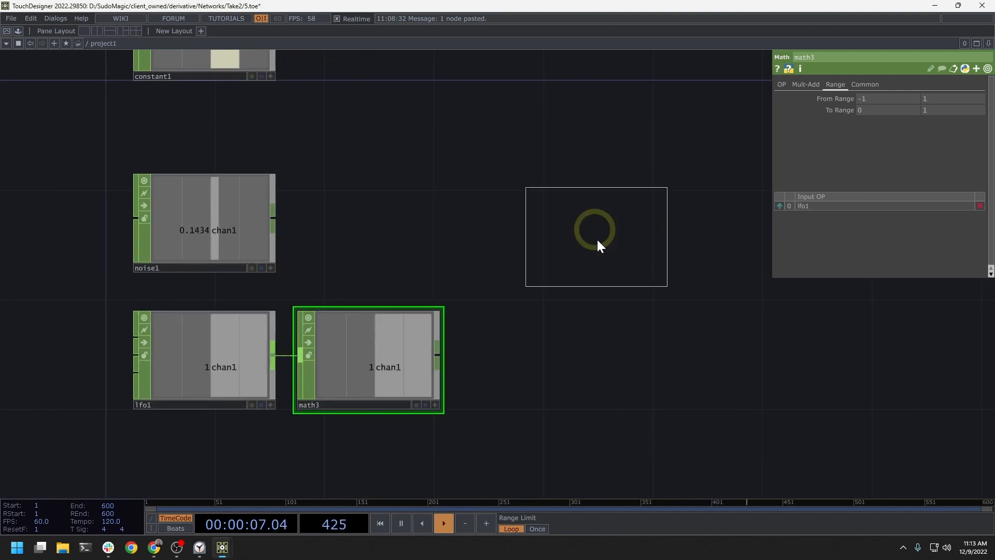
click(611, 276)
Step: Connect the outputs of noise1 and math3 to the input of math4
click(273, 218)
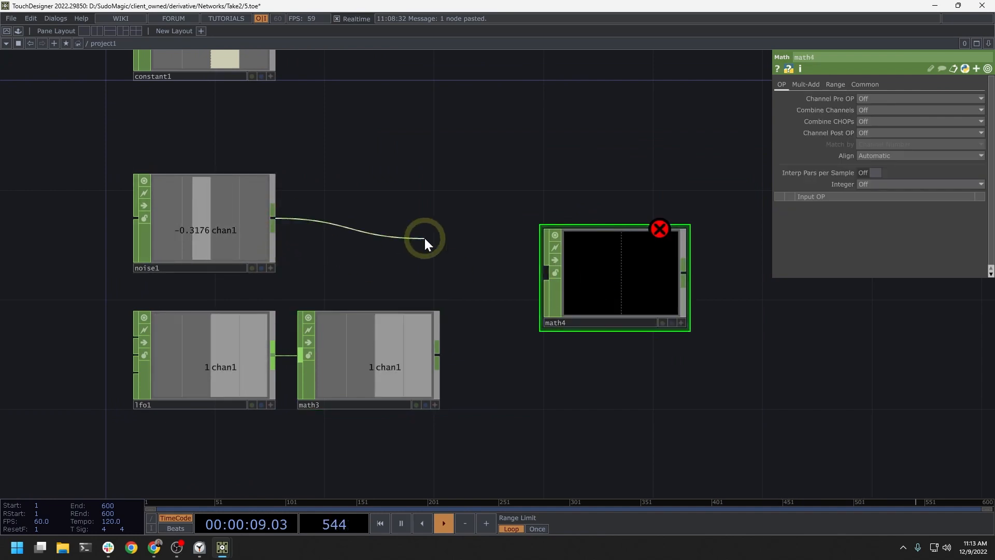
click(511, 255)
drag(444, 355, 500, 329)
click(499, 330)
click(607, 255)
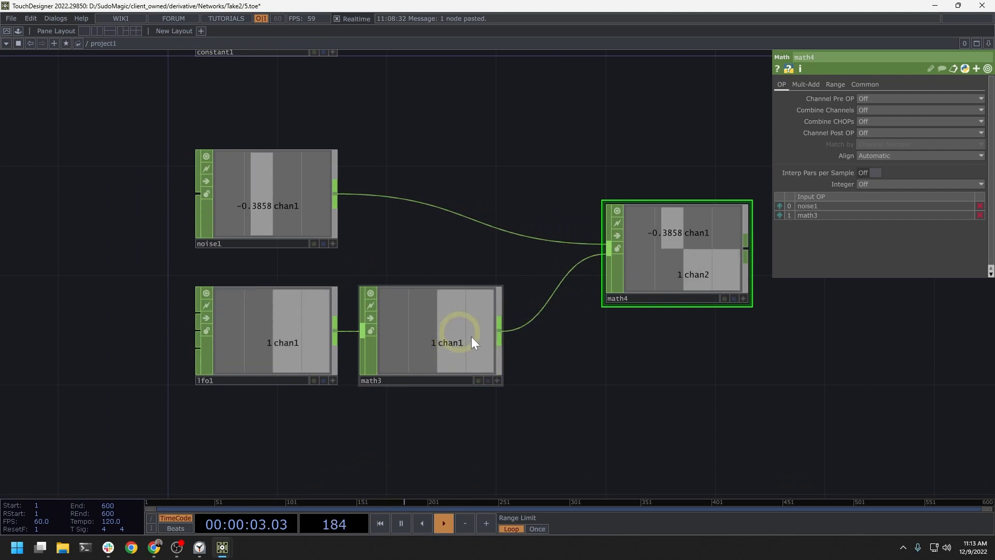
Step: Move math4 up level with noise1 and set its Combine CHOPs operation to Multiply
drag(615, 355, 327, 405)
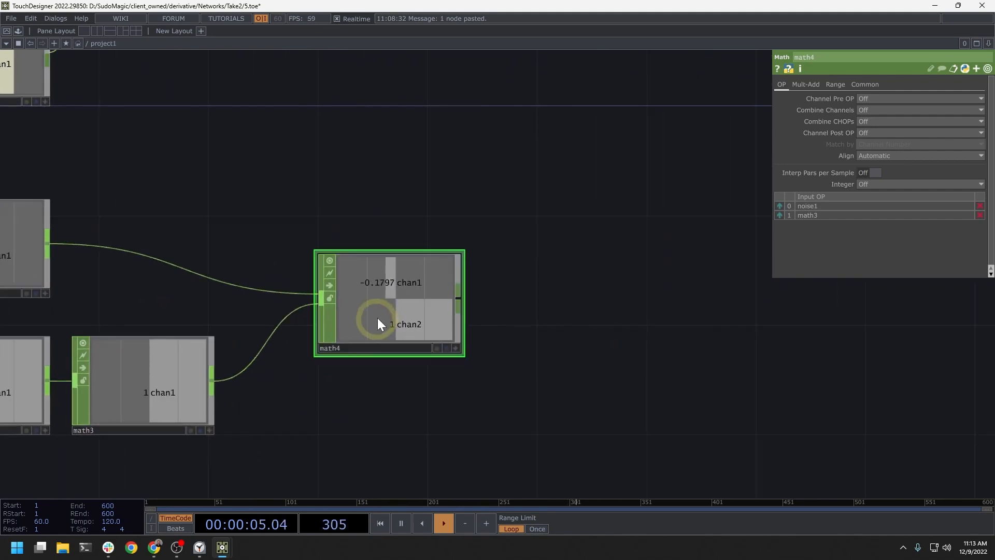
drag(378, 324, 399, 265)
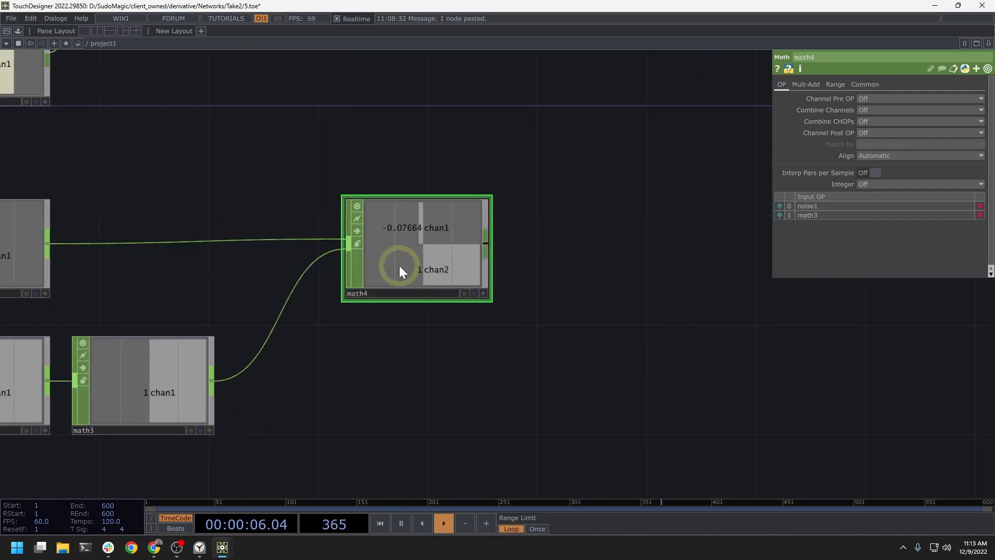
click(877, 122)
click(873, 163)
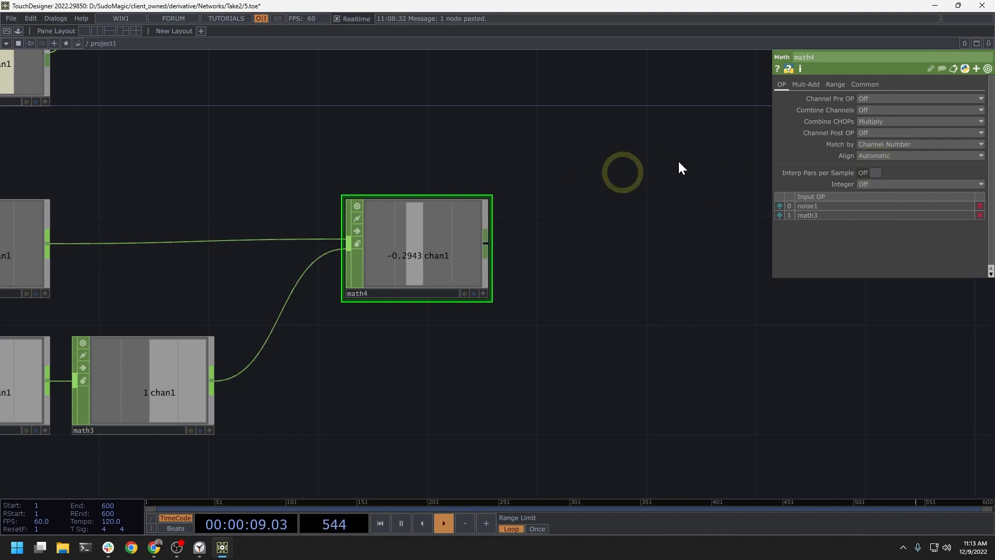
drag(248, 295, 449, 284)
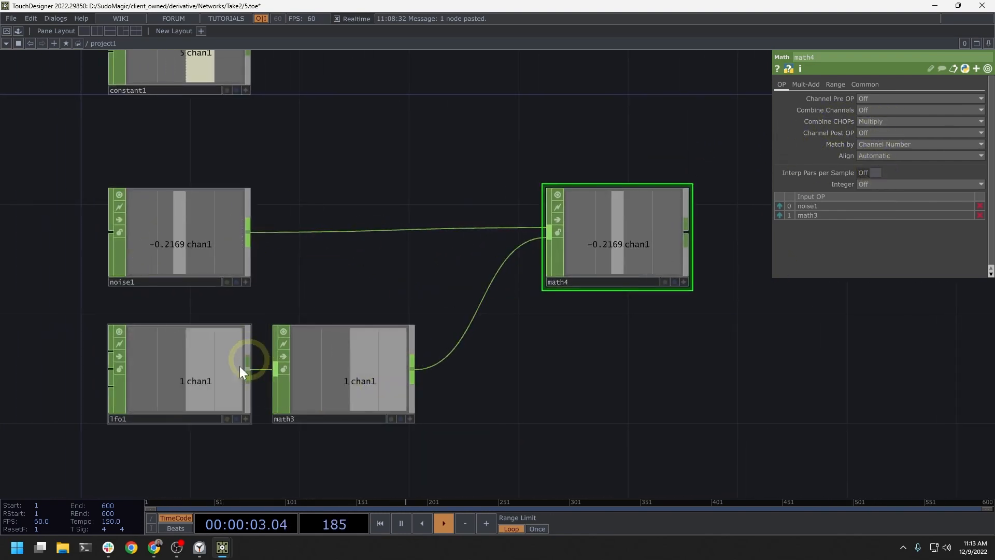
Step: Add a Pattern CHOP in the empty space to the right of math2
drag(639, 363, 338, 386)
scroll(347, 373, down, 2)
scroll(348, 373, down, 3)
drag(561, 304, 518, 298)
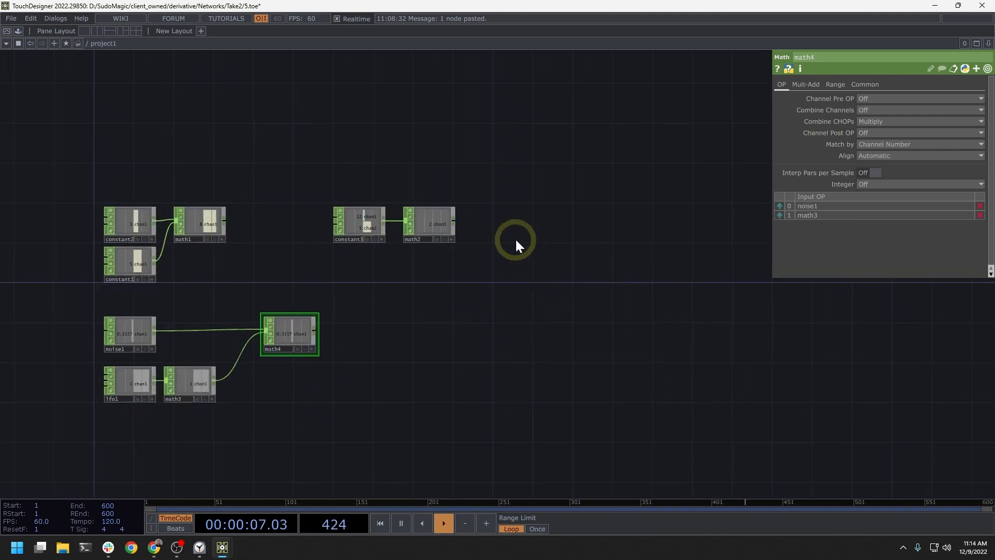
scroll(548, 240, up, 3)
double_click(545, 201)
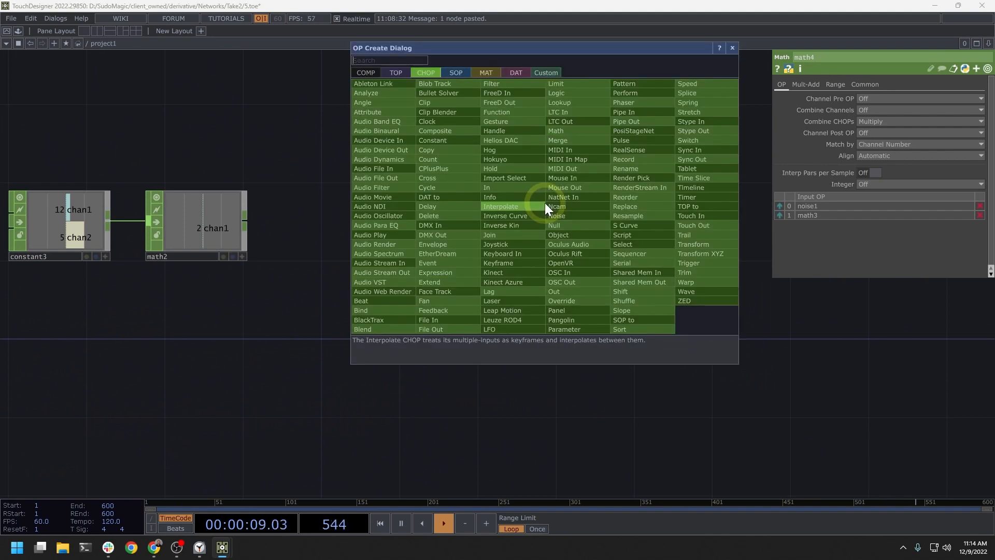
text(pat)
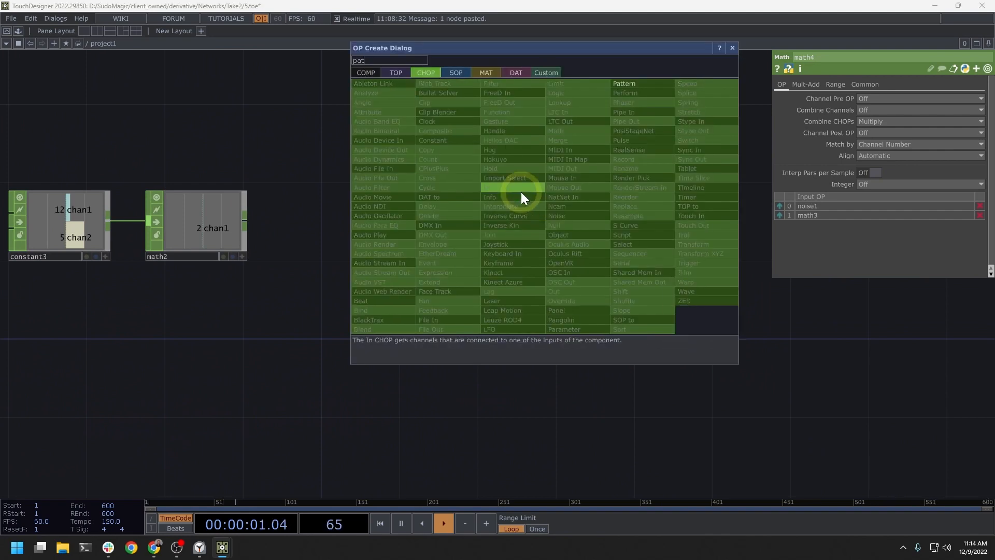
click(646, 83)
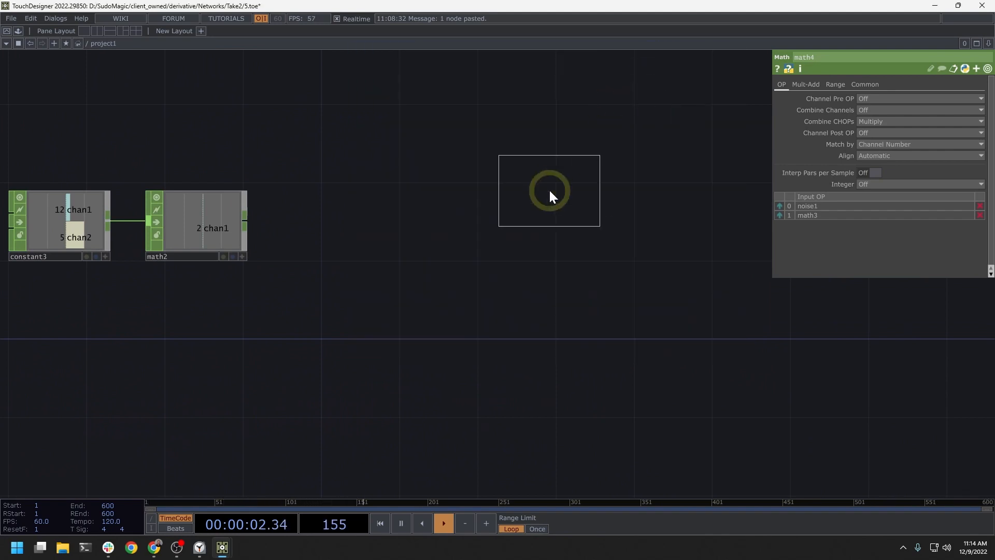
click(530, 215)
Step: Duplicate pattern1 and place the copy directly below it
key(ctrl+c)
key(ctrl+v)
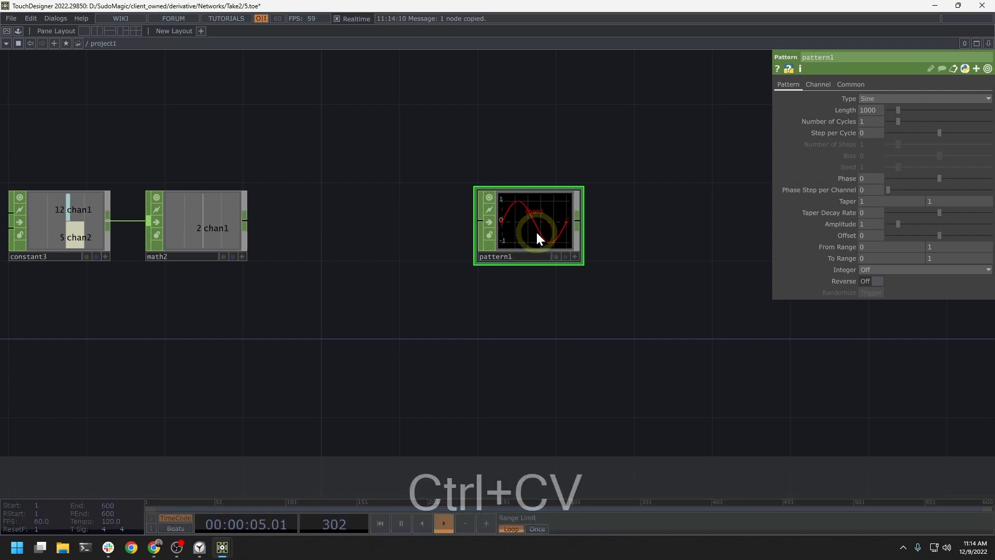
click(539, 320)
click(558, 222)
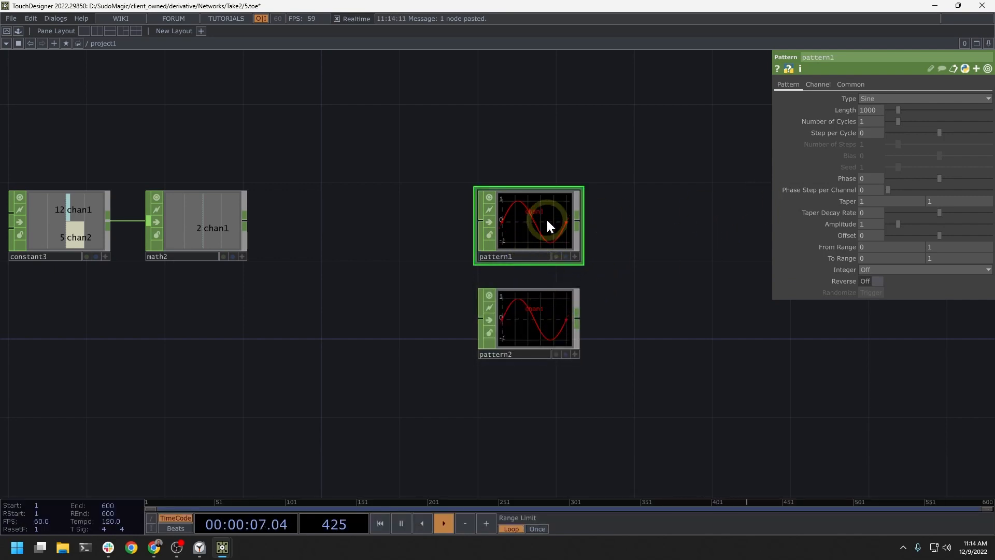
Step: Change pattern2's type to Ramp and set its Number of Cycles to 5
click(539, 310)
click(880, 98)
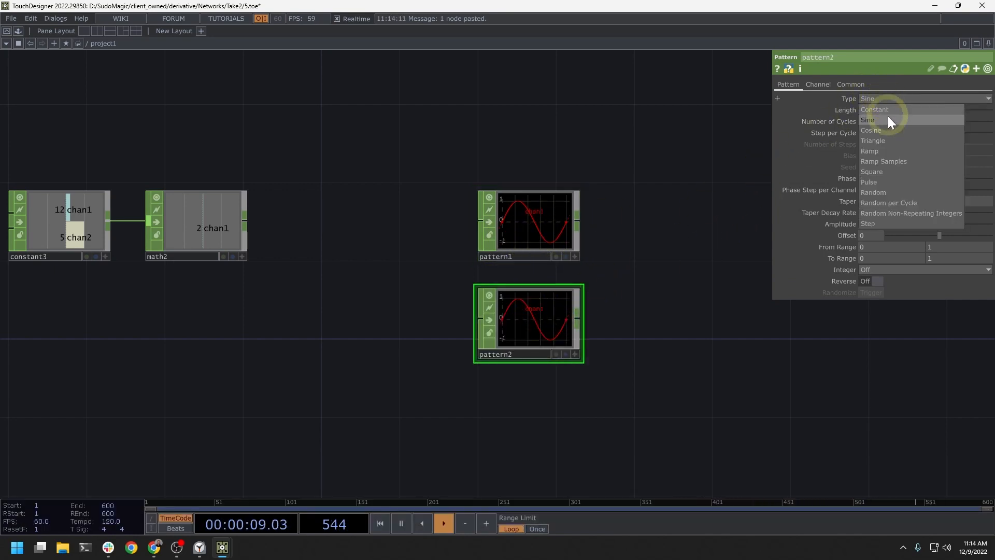
click(884, 150)
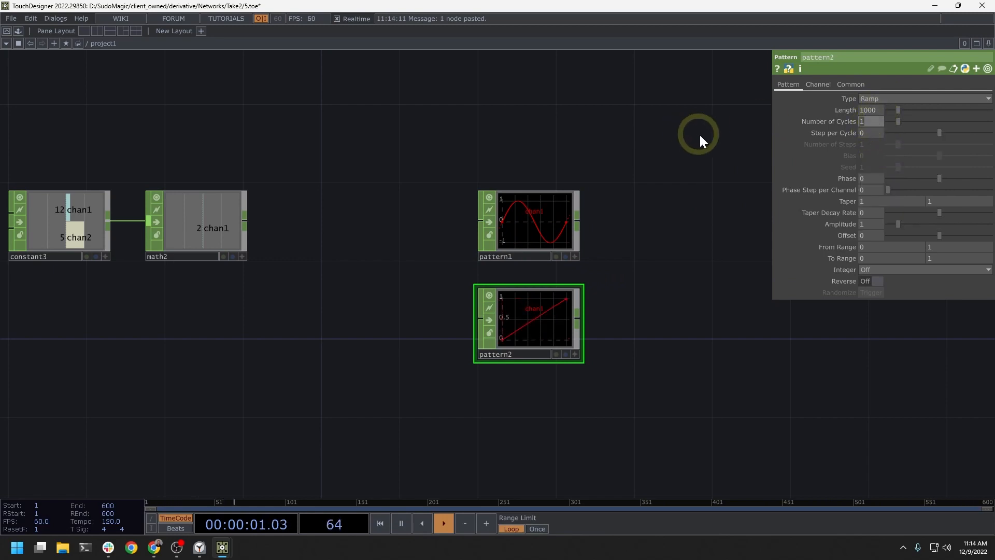
text(5)
key(Return)
drag(585, 265, 572, 269)
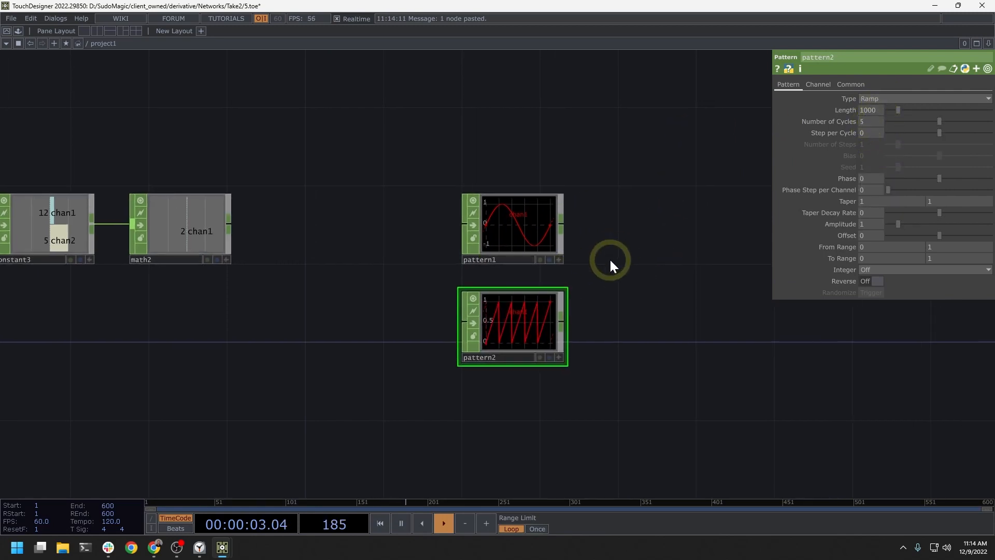
Step: Add a Math CHOP to the right of the two Pattern CHOPs and connect pattern1 and pattern2 to its input
scroll(519, 249, up, 3)
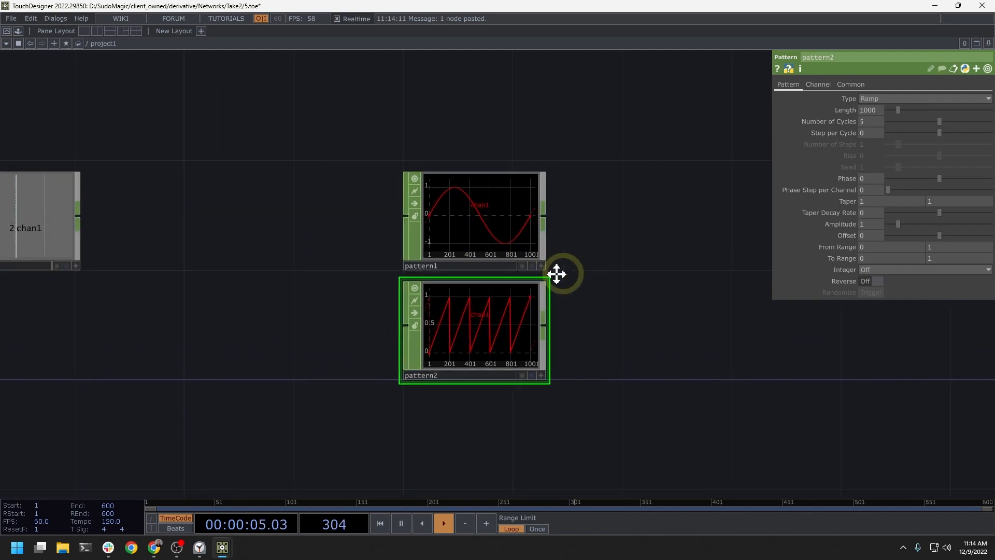
drag(557, 273, 490, 274)
key(Tab)
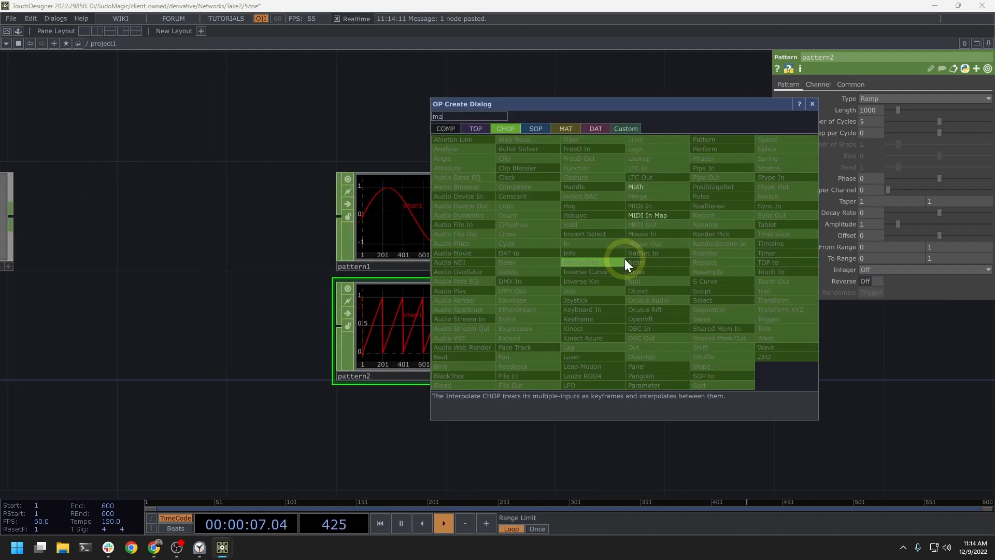
click(663, 189)
click(615, 295)
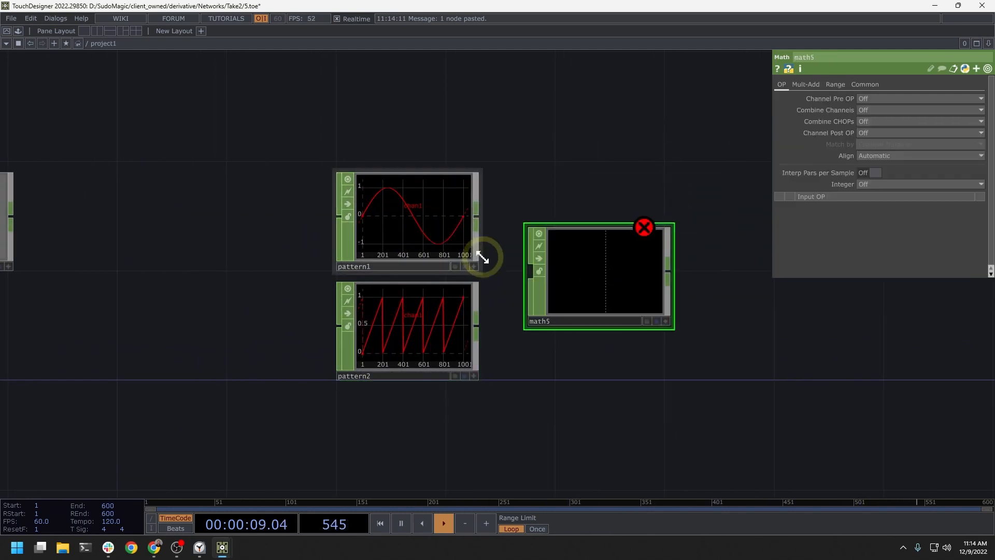
drag(477, 218, 530, 268)
drag(481, 328, 604, 278)
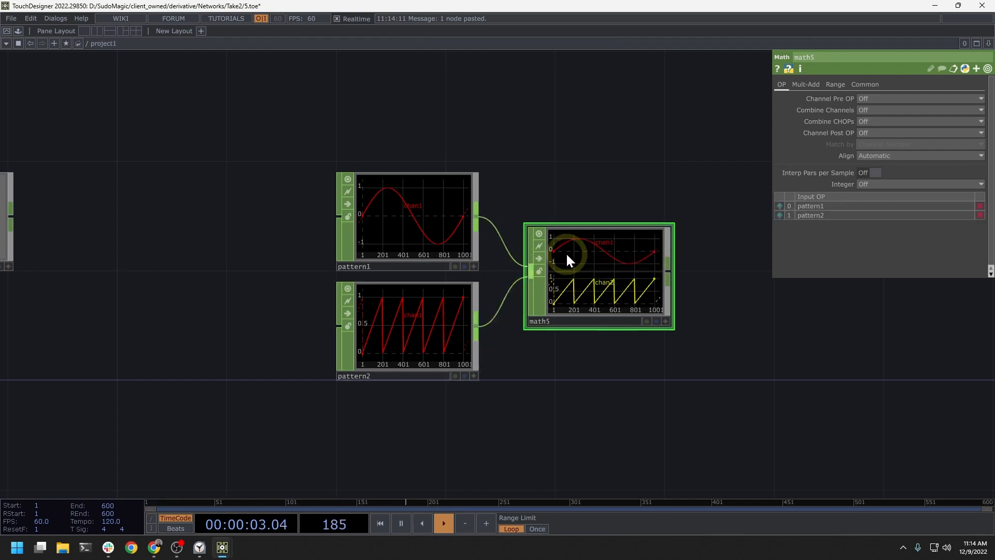
Step: Set math5's Combine CHOPs operation to Multiply
scroll(565, 252, up, 4)
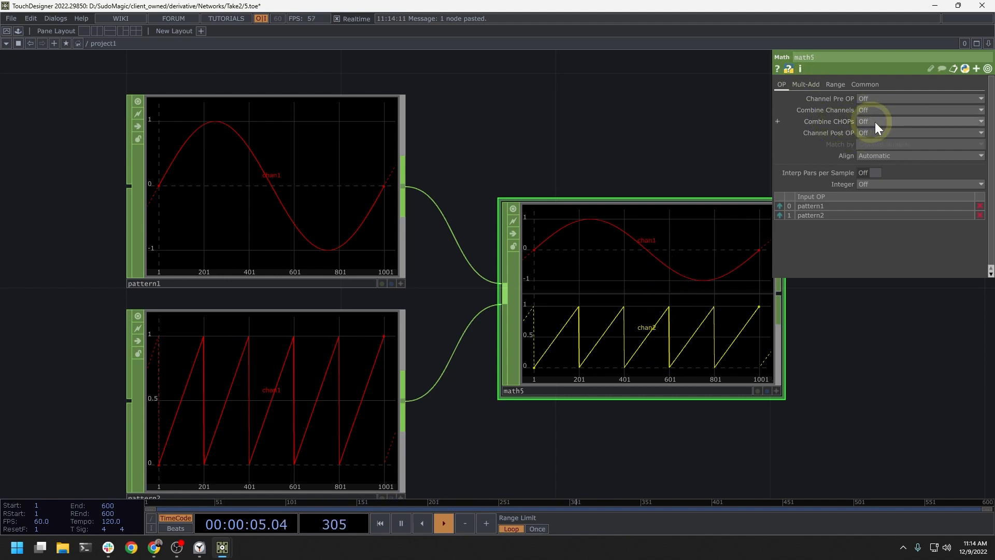
click(888, 121)
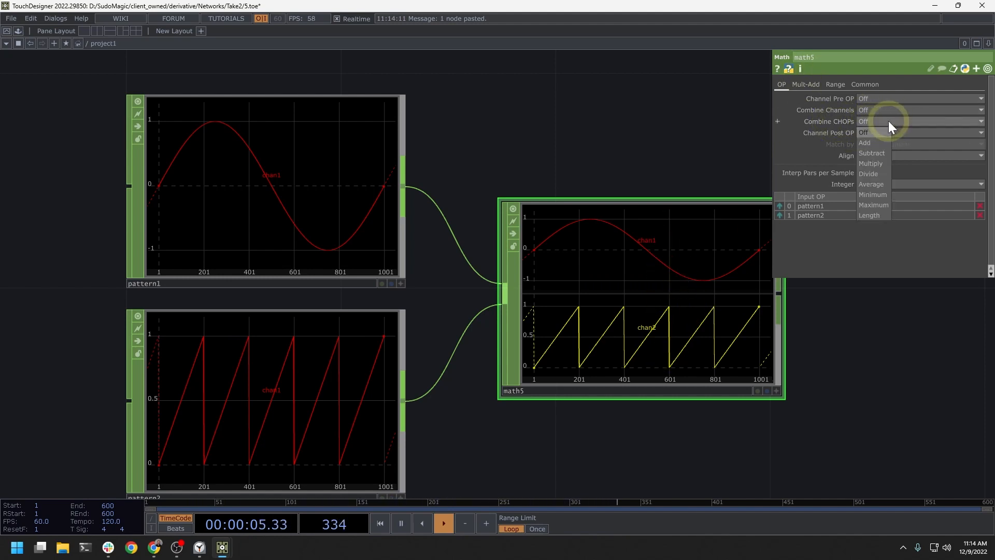
click(881, 165)
drag(682, 120, 608, 117)
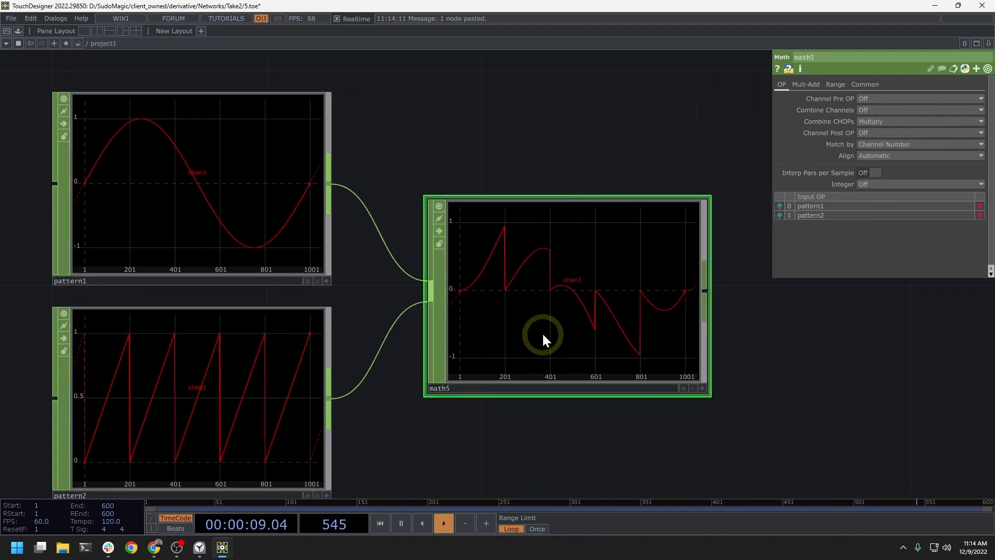
Step: Move math5 up so it lines up horizontally with pattern1
drag(542, 332, 534, 236)
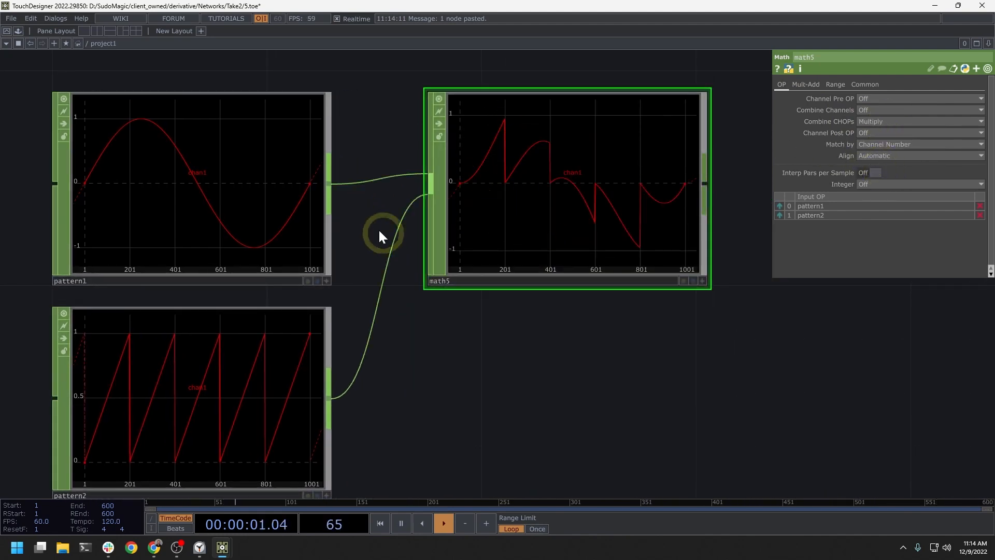
drag(381, 415, 479, 337)
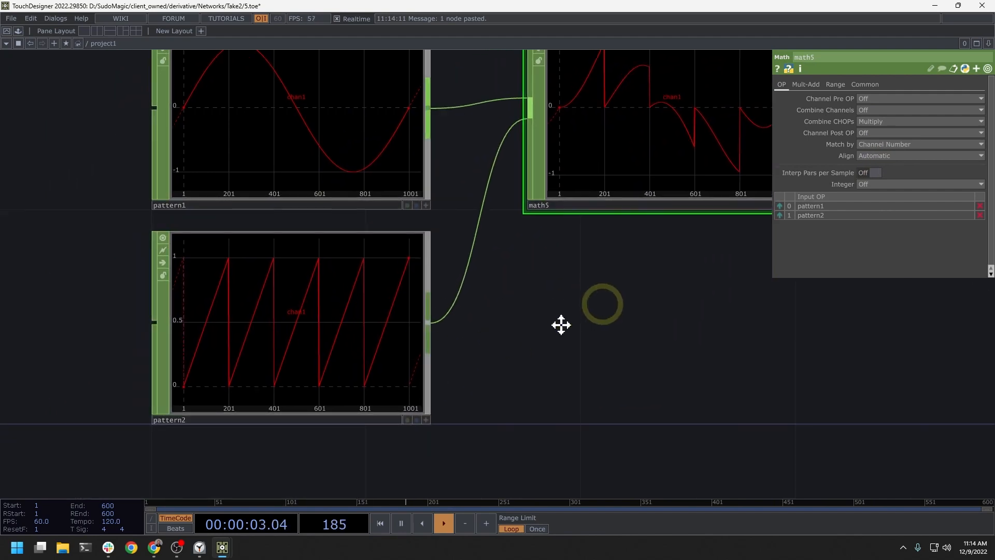
scroll(522, 329, down, 3)
drag(617, 270, 679, 335)
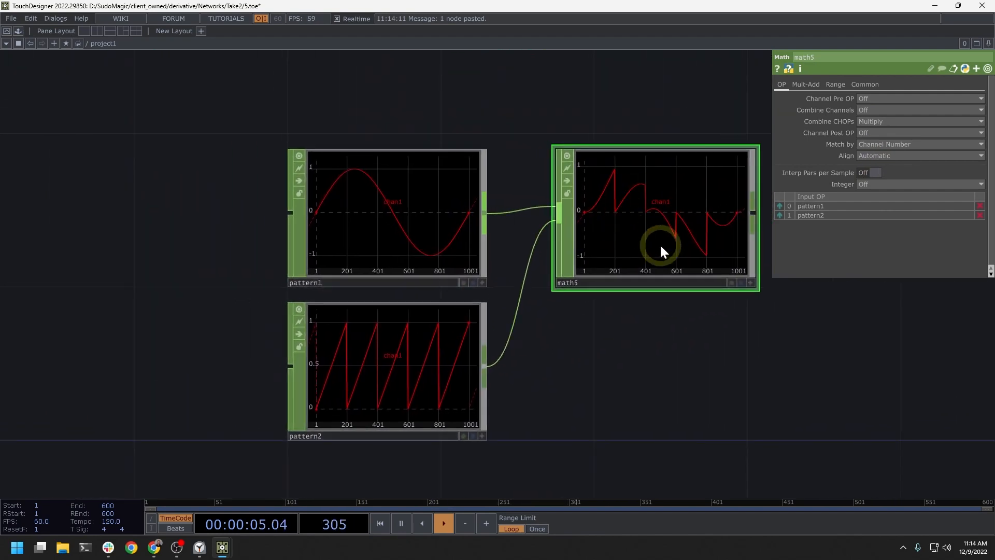
scroll(657, 230, down, 8)
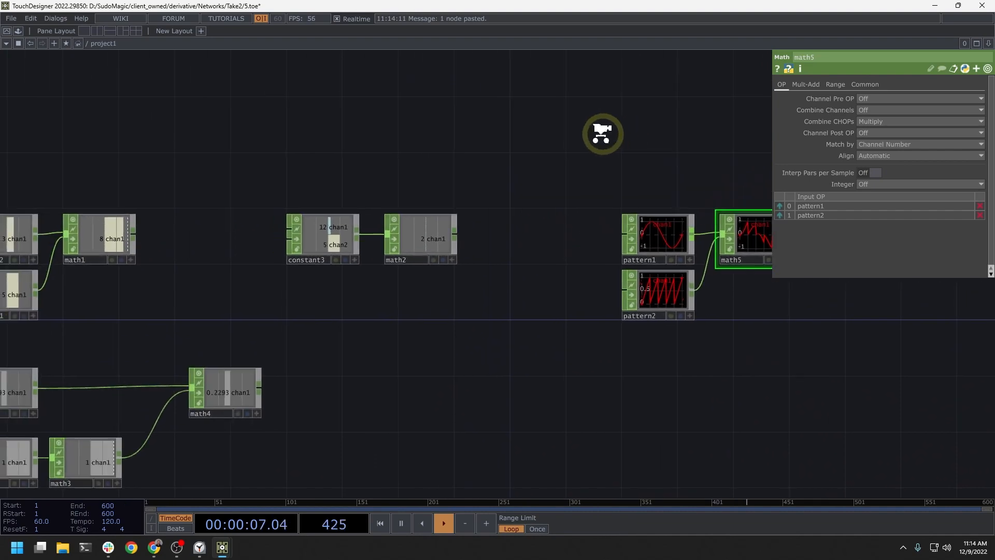